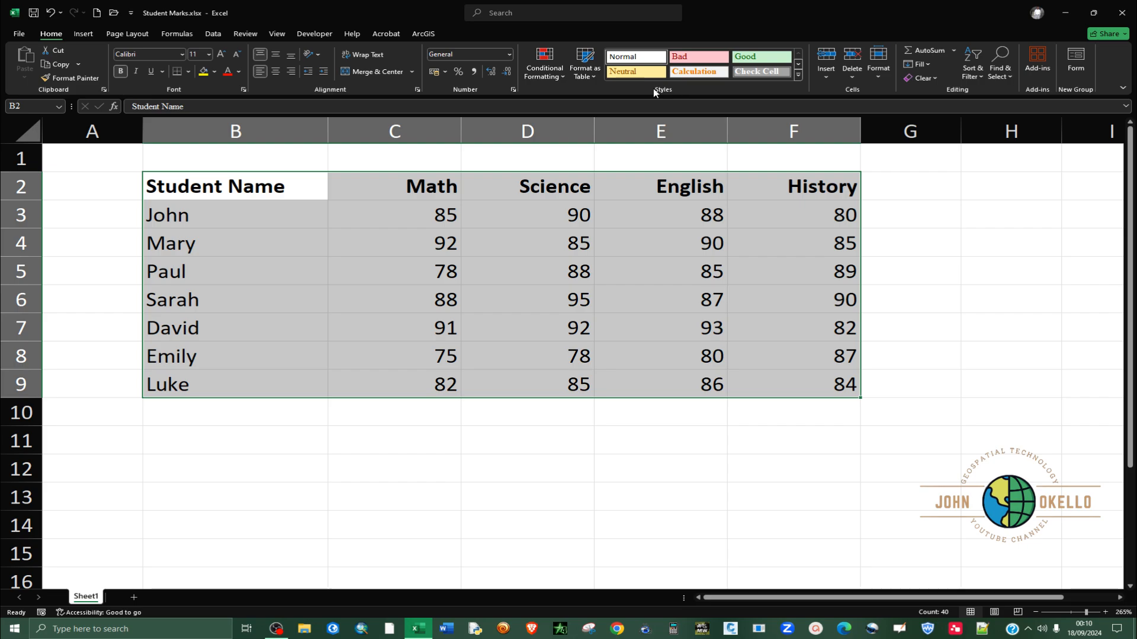
Format the range B2:F9 as a table with headers, using a blue style from the Medium group.
{"action": "left_click", "coordinate": [591, 75]}
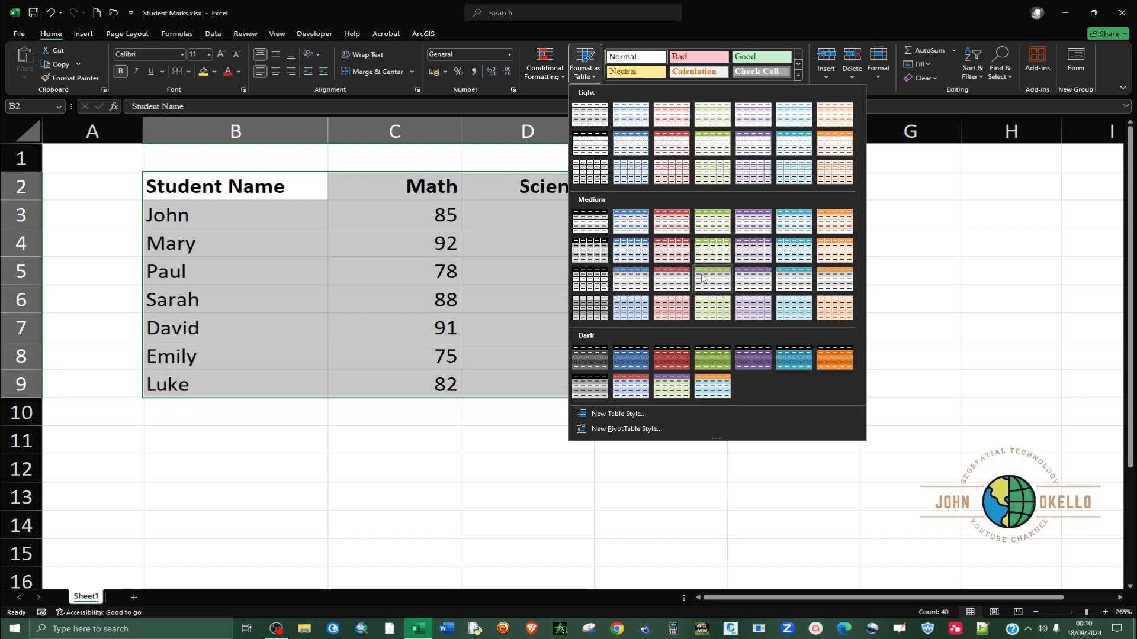
{"action": "left_click", "coordinate": [630, 249]}
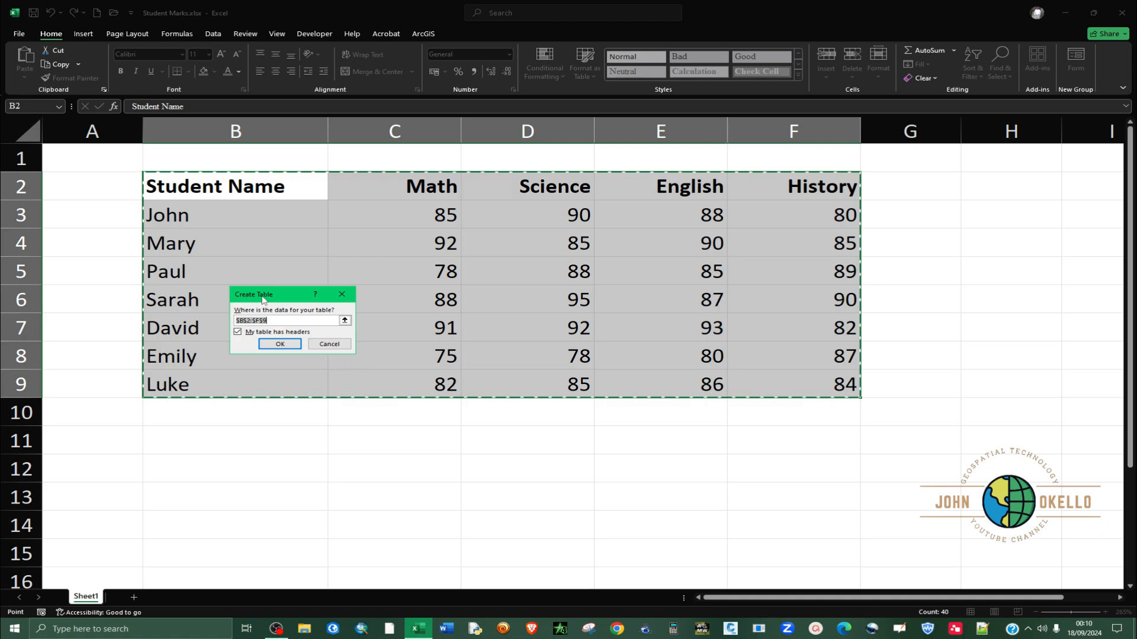
{"action": "left_click_drag", "start_coordinate": [265, 296], "coordinate": [301, 434]}
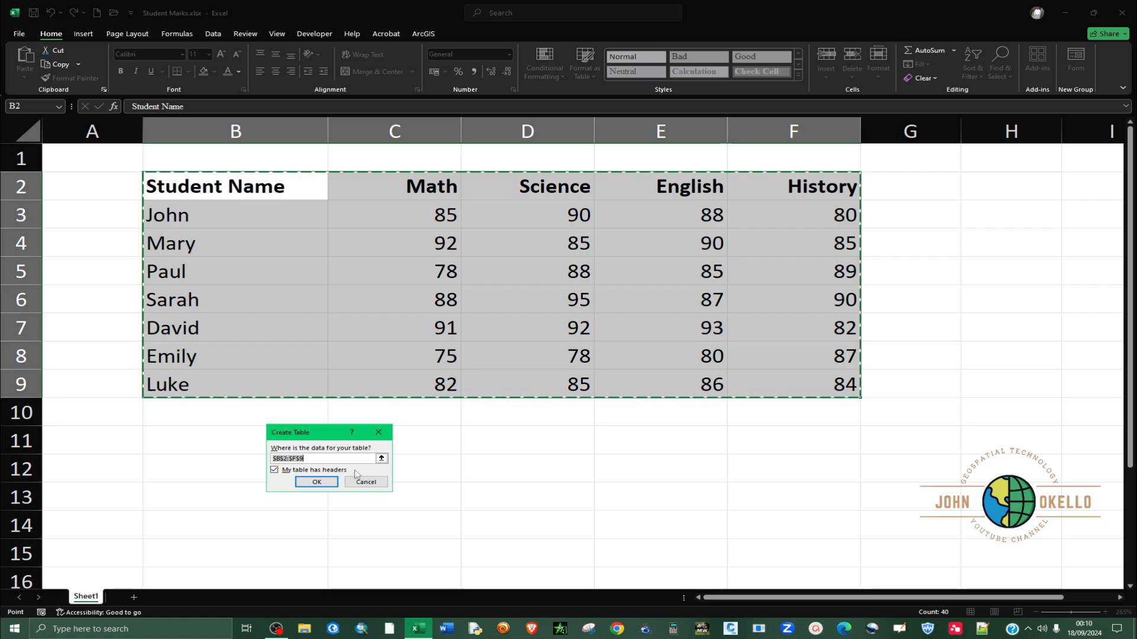
{"action": "left_click", "coordinate": [275, 471]}
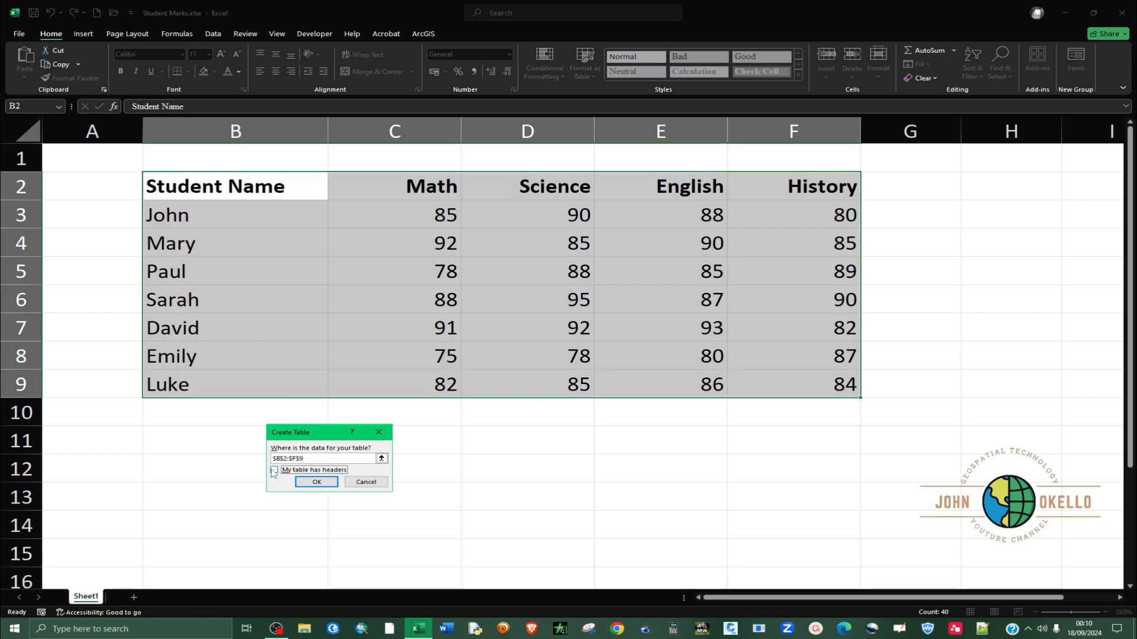
{"action": "left_click", "coordinate": [275, 471]}
{"action": "left_click", "coordinate": [316, 482]}
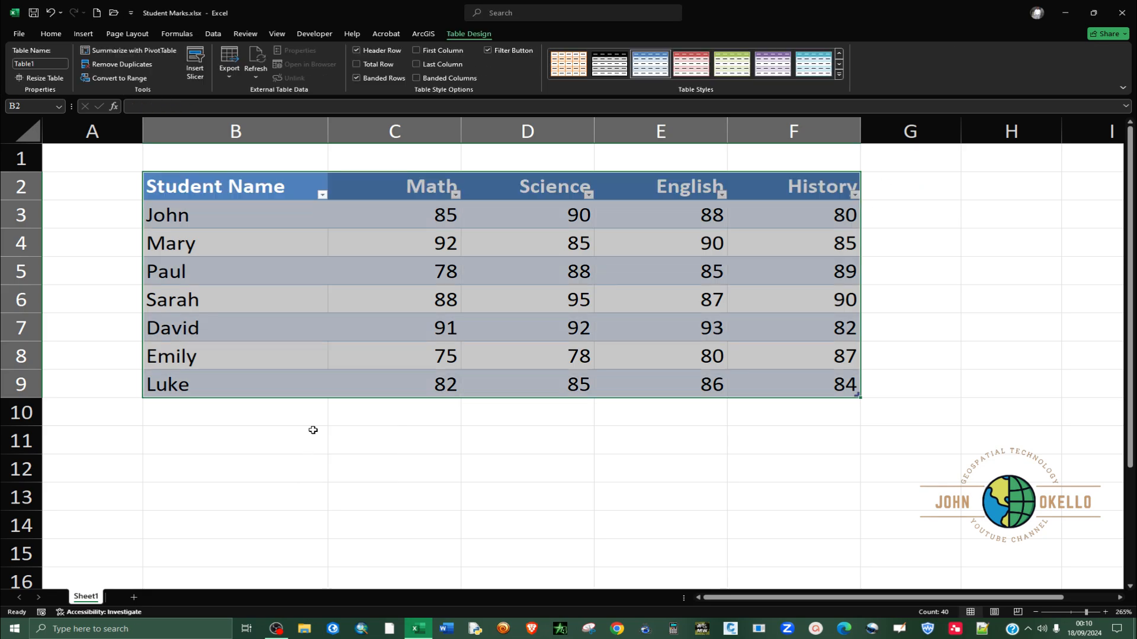
{"action": "left_click", "coordinate": [289, 434]}
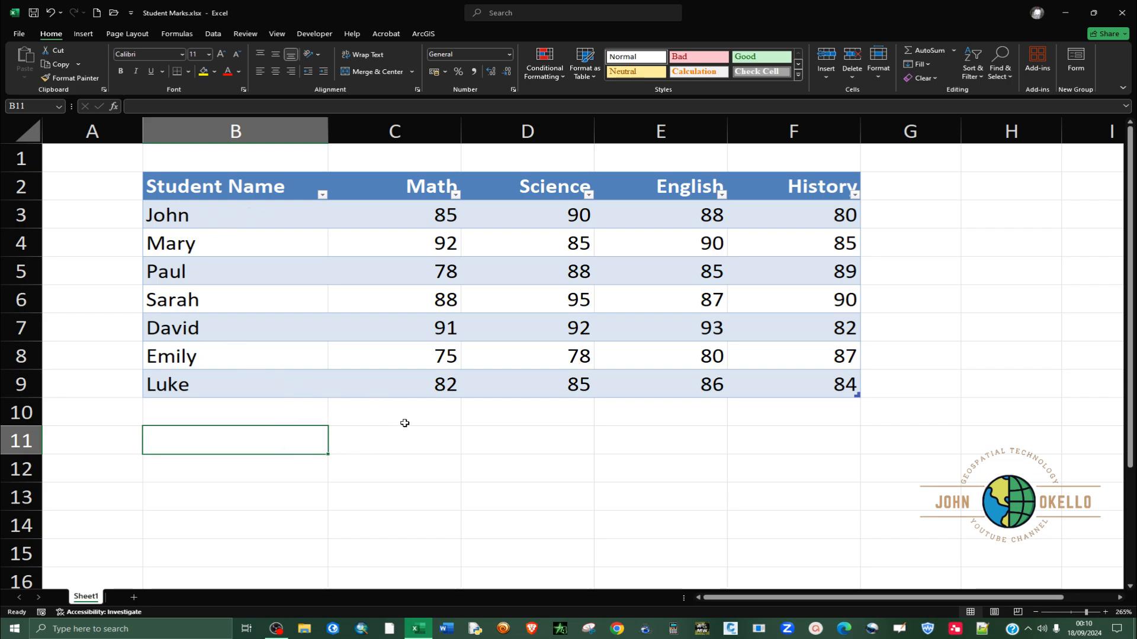
Add a new student in row 10 directly below the table, with marks 84, 75, 81 and 65.
{"action": "left_click", "coordinate": [358, 382]}
{"action": "left_click", "coordinate": [234, 388]}
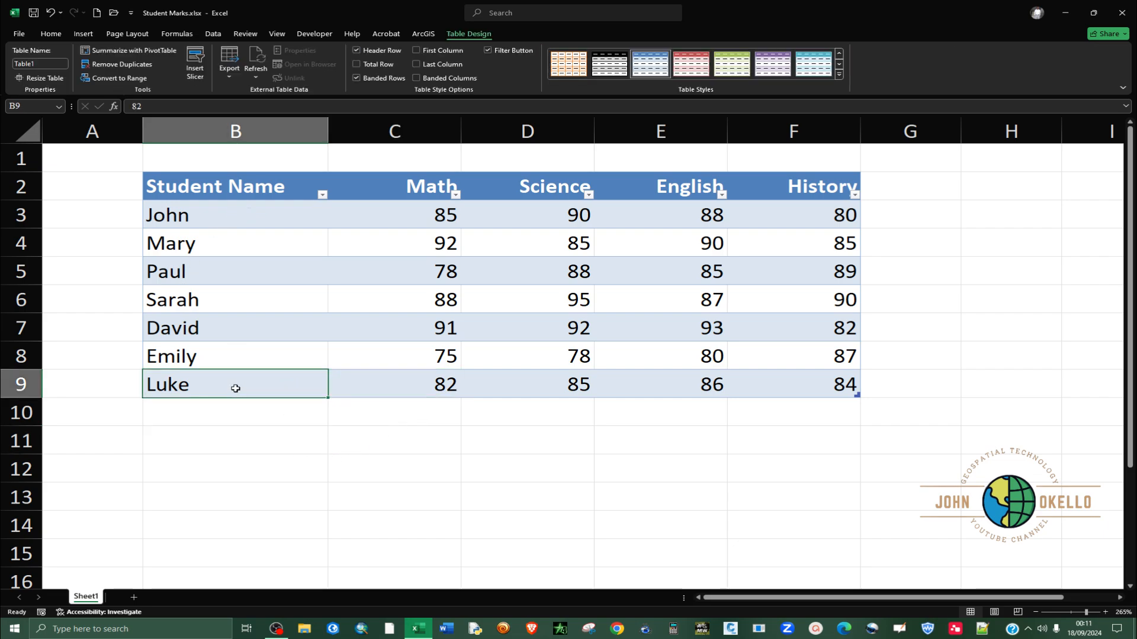
{"action": "left_click", "coordinate": [214, 418]}
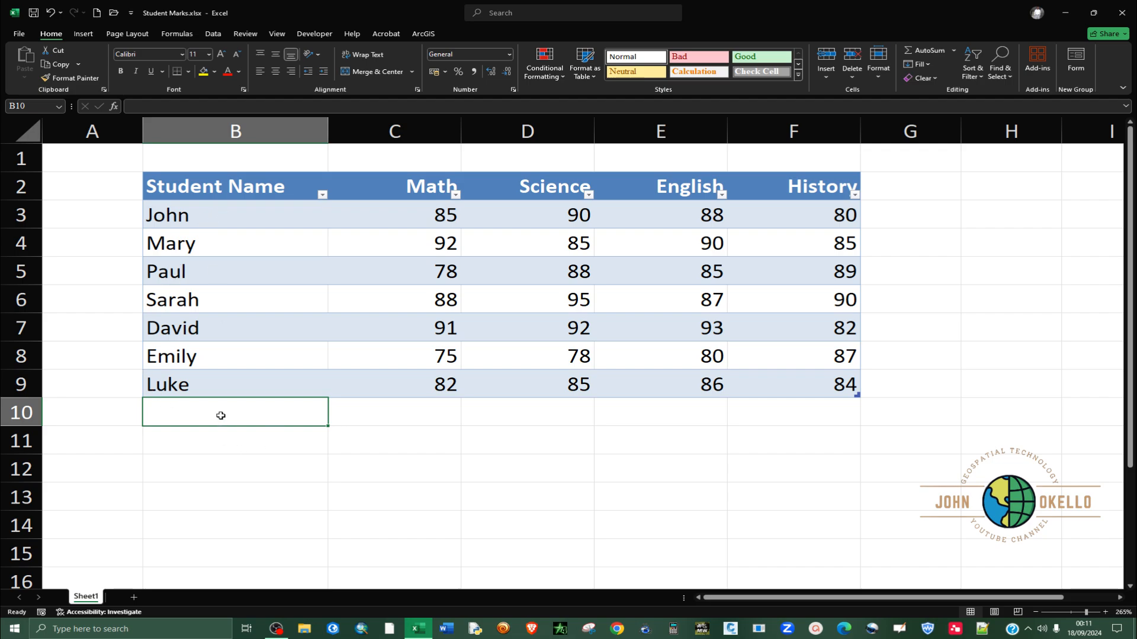
{"action": "type", "text": "Mike"}
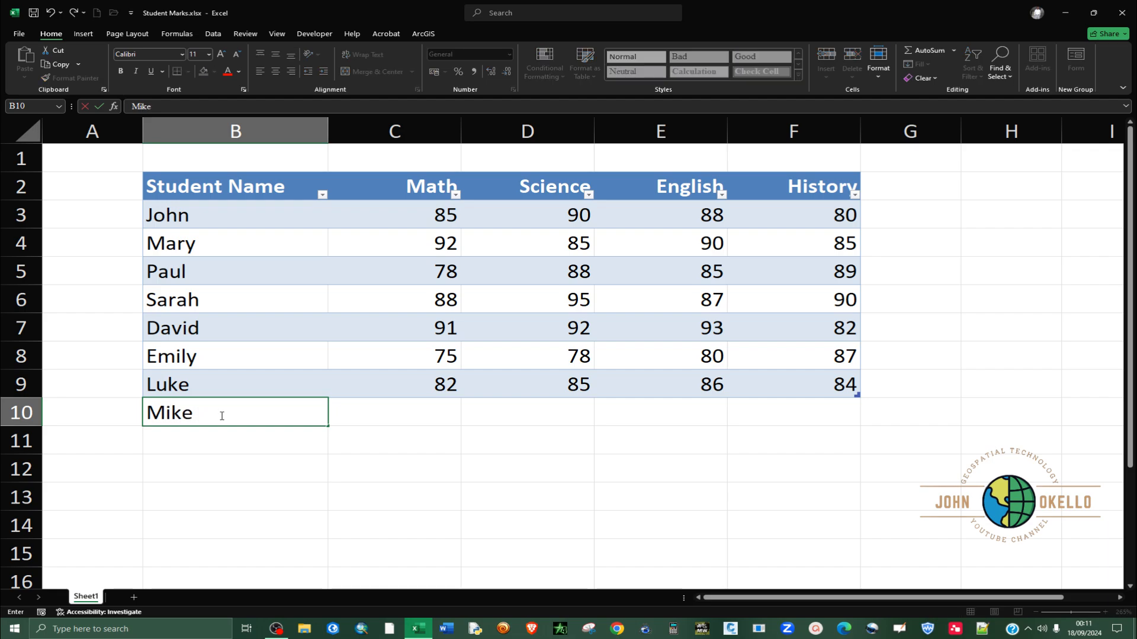
{"action": "key", "text": "Tab"}
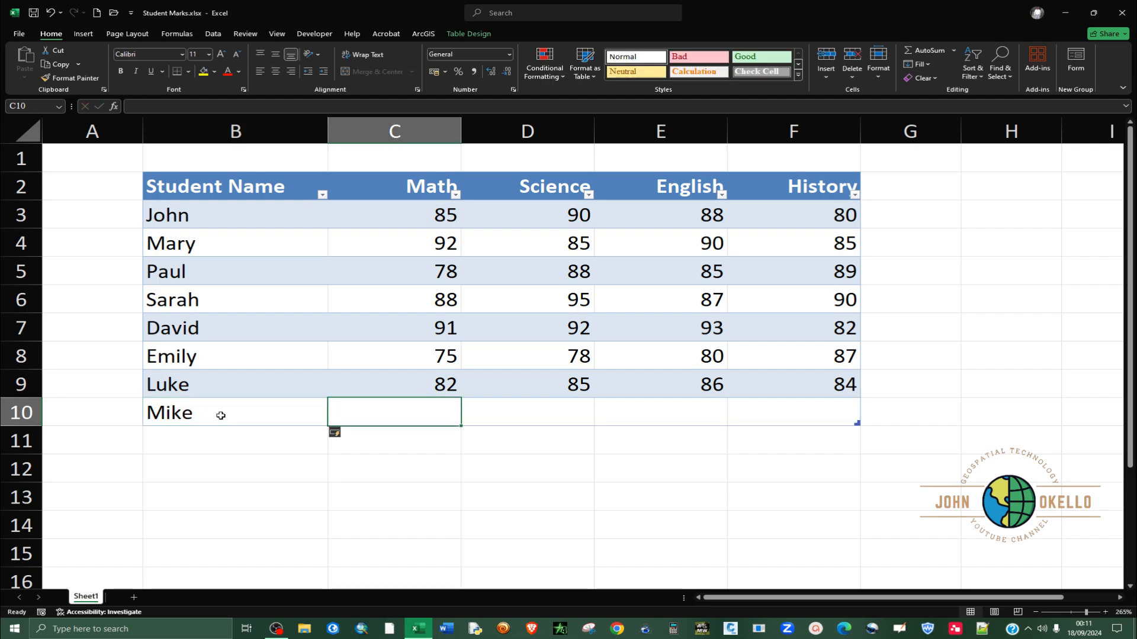
{"action": "type", "text": "84"}
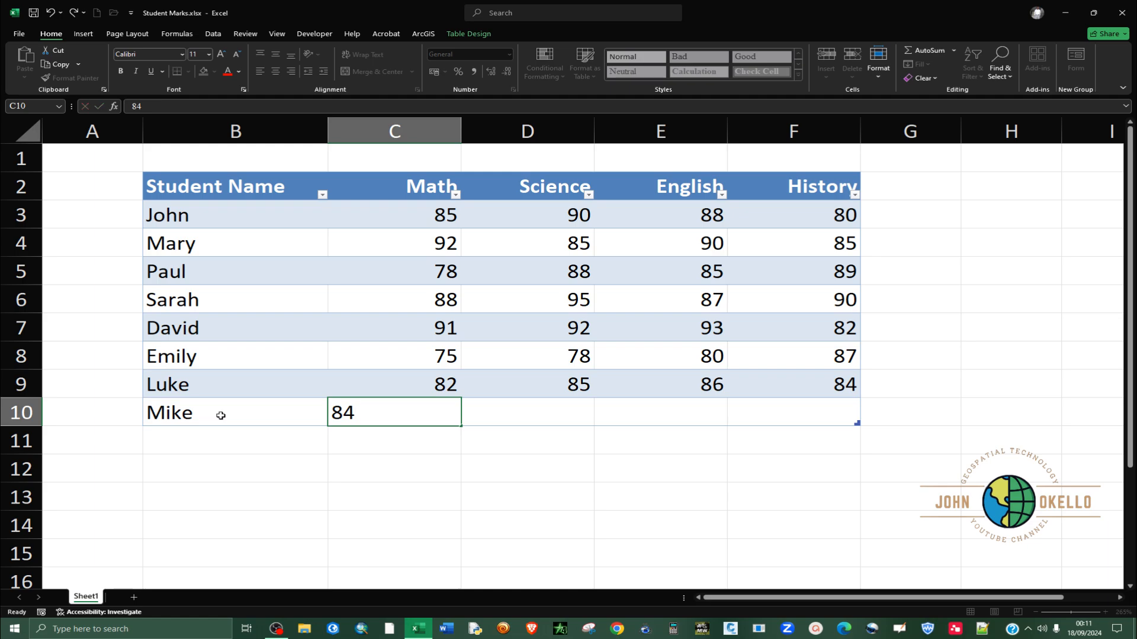
{"action": "key", "text": "Tab"}
{"action": "type", "text": "75"}
{"action": "key", "text": "Tab"}
{"action": "type", "text": "81"}
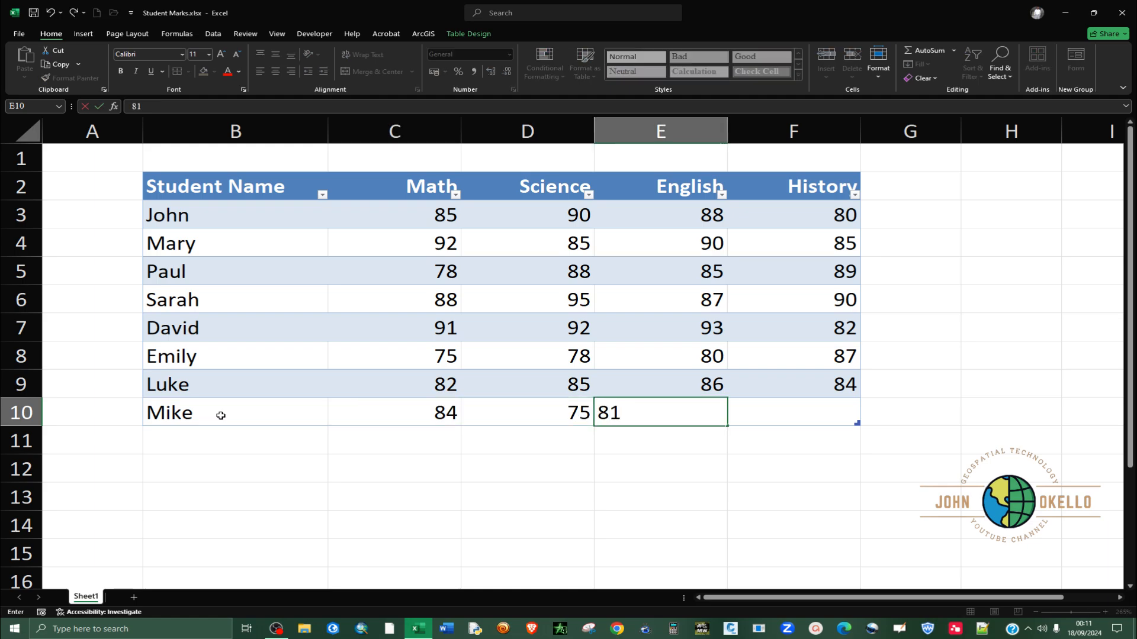
{"action": "key", "text": "Tab"}
{"action": "type", "text": "65"}
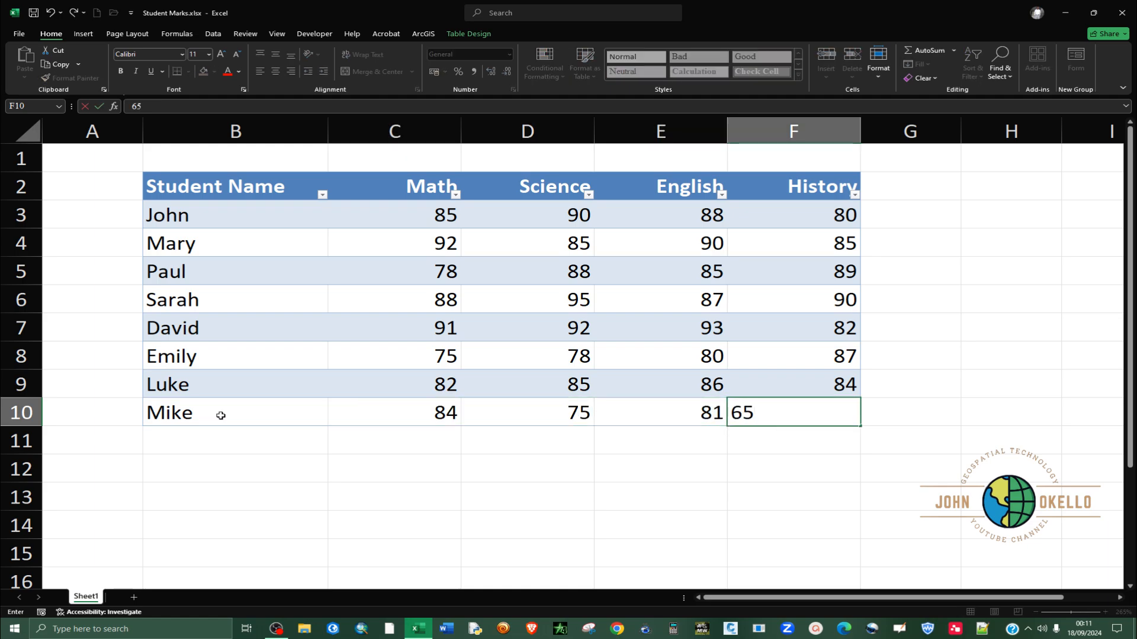
{"action": "key", "text": "Return"}
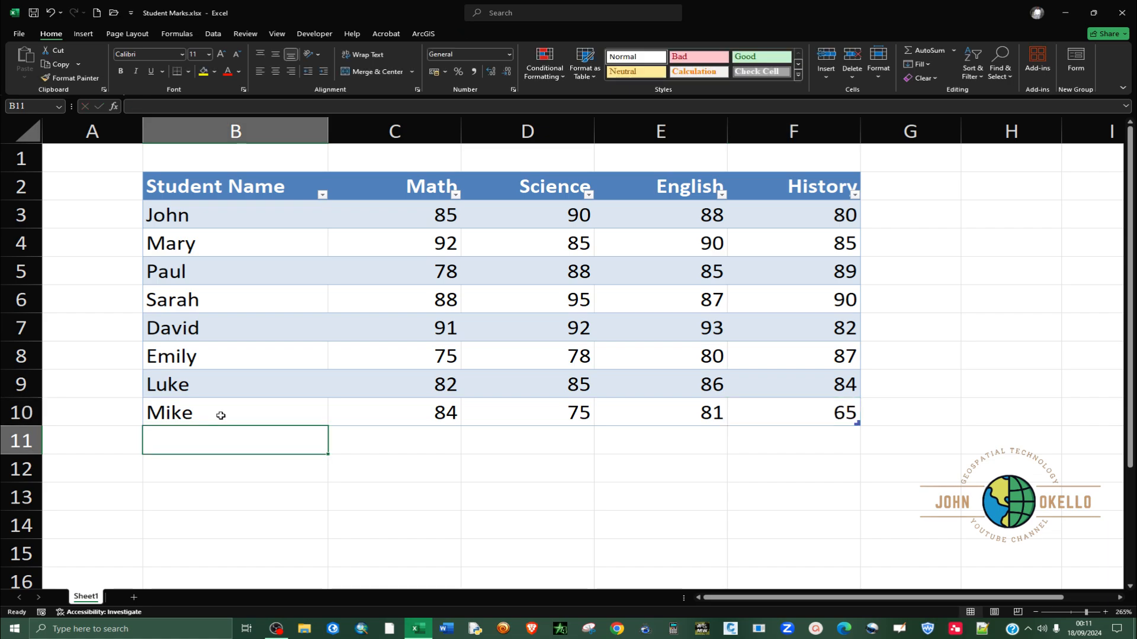
Add another student in row 11, with marks 57 in Math, 98 in Science, 87 in English and 45 in History.
{"action": "type", "text": "Sar"}
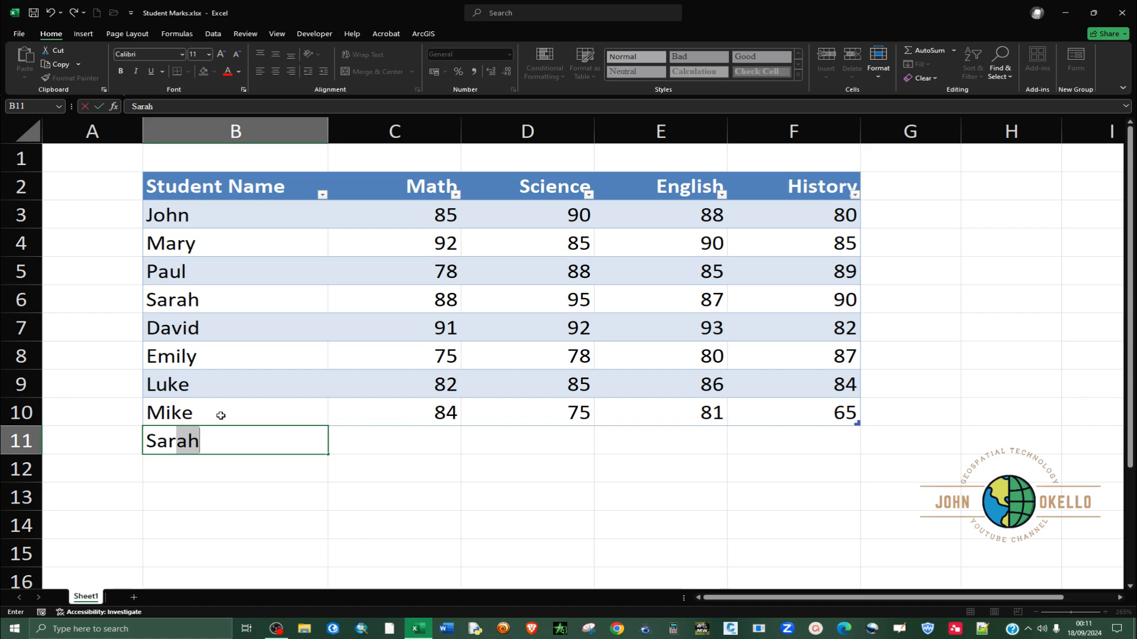
{"action": "key", "text": "Delete"}
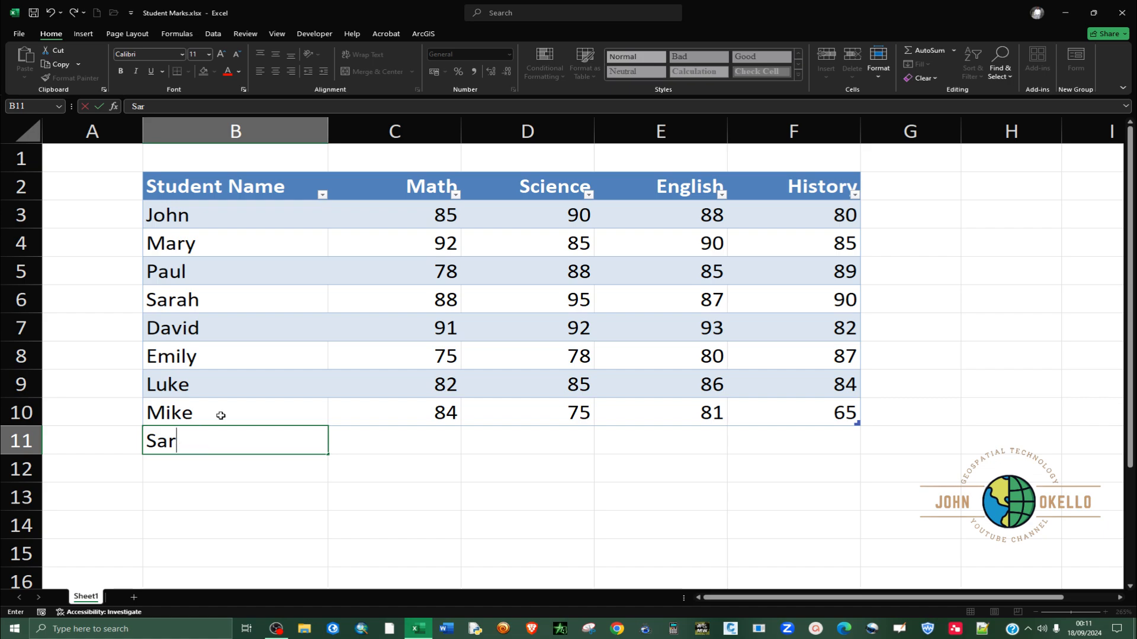
{"action": "type", "text": "eh"}
{"action": "key", "text": "Tab"}
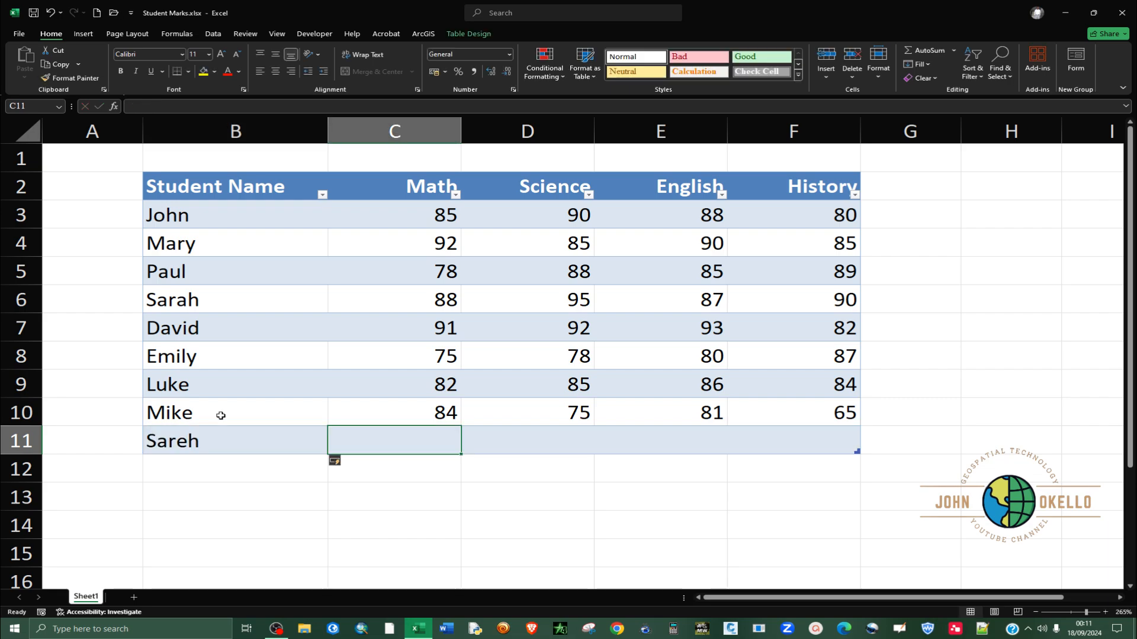
{"action": "type", "text": "5"}
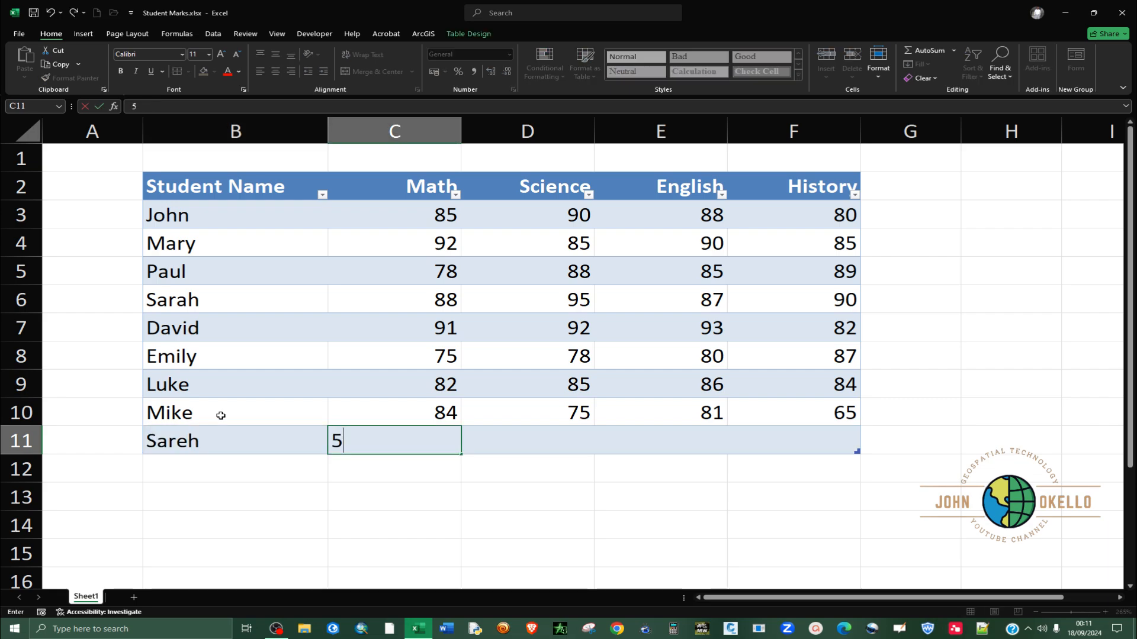
{"action": "type", "text": "7"}
{"action": "key", "text": "Tab"}
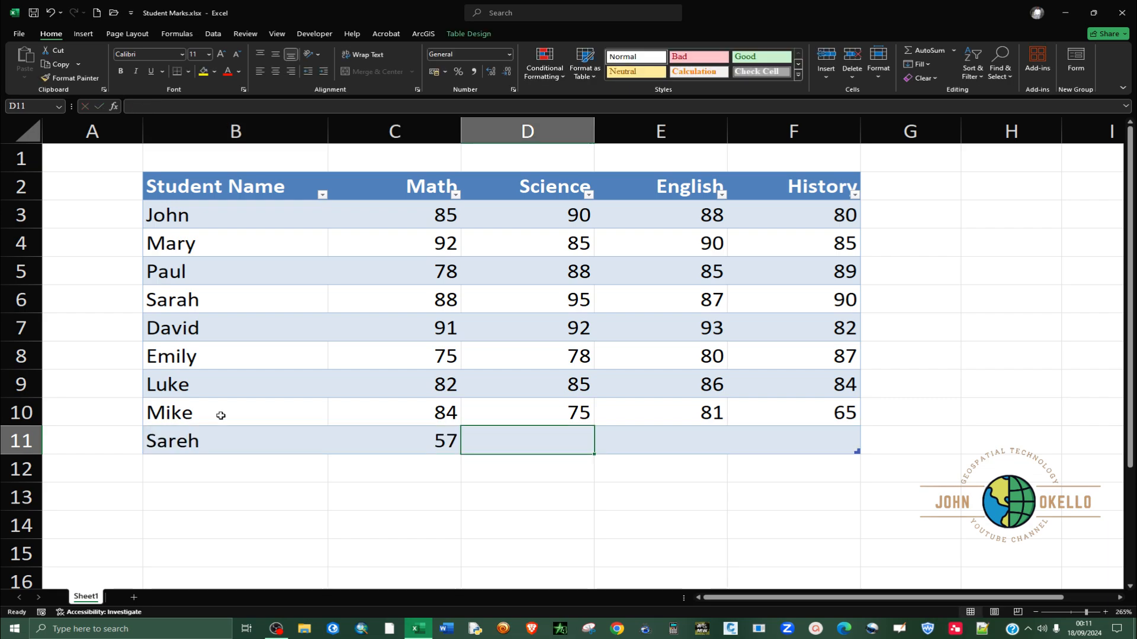
{"action": "type", "text": "98"}
{"action": "key", "text": "Tab"}
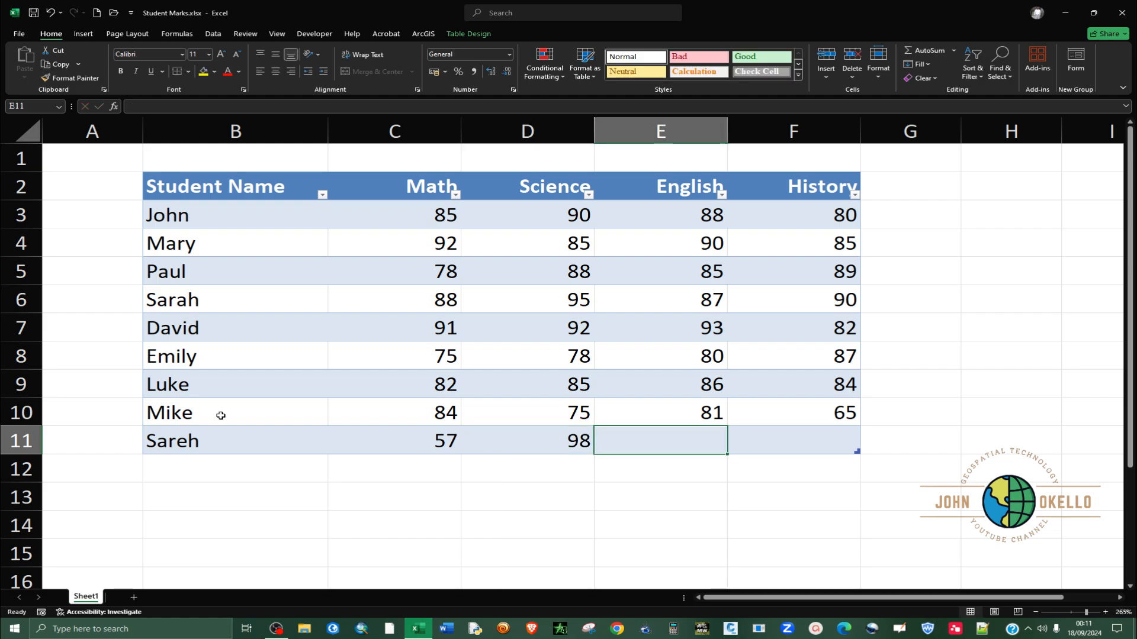
{"action": "type", "text": "87"}
{"action": "key", "text": "Tab"}
{"action": "type", "text": "45"}
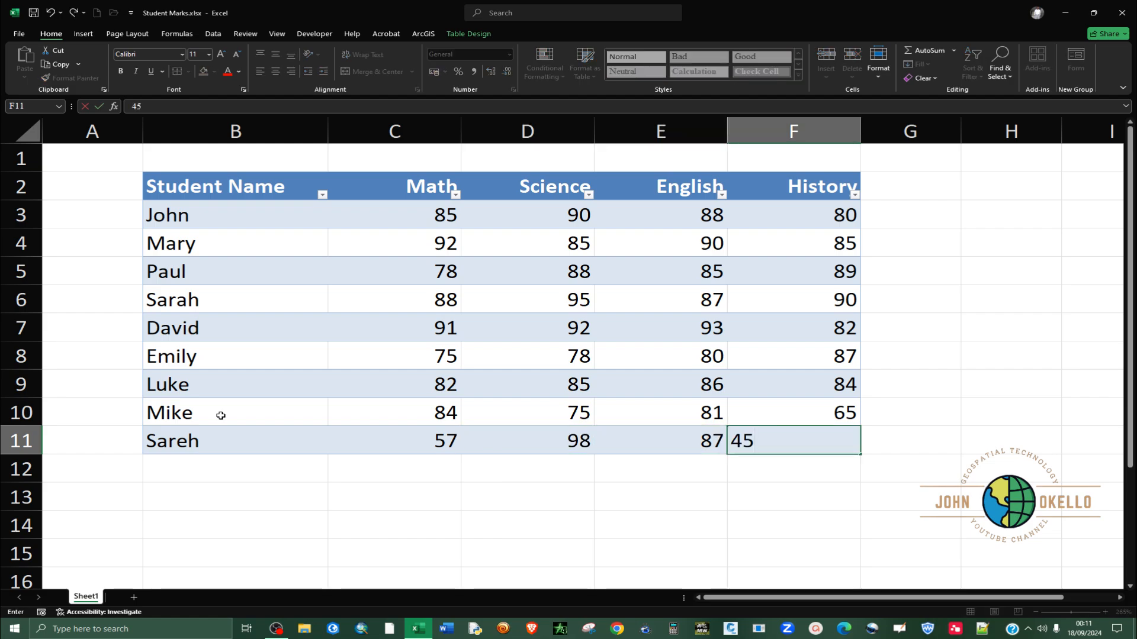
{"action": "key", "text": "Tab"}
Delete the empty extra row 12 at the end of the table.
{"action": "type", "text": "85"}
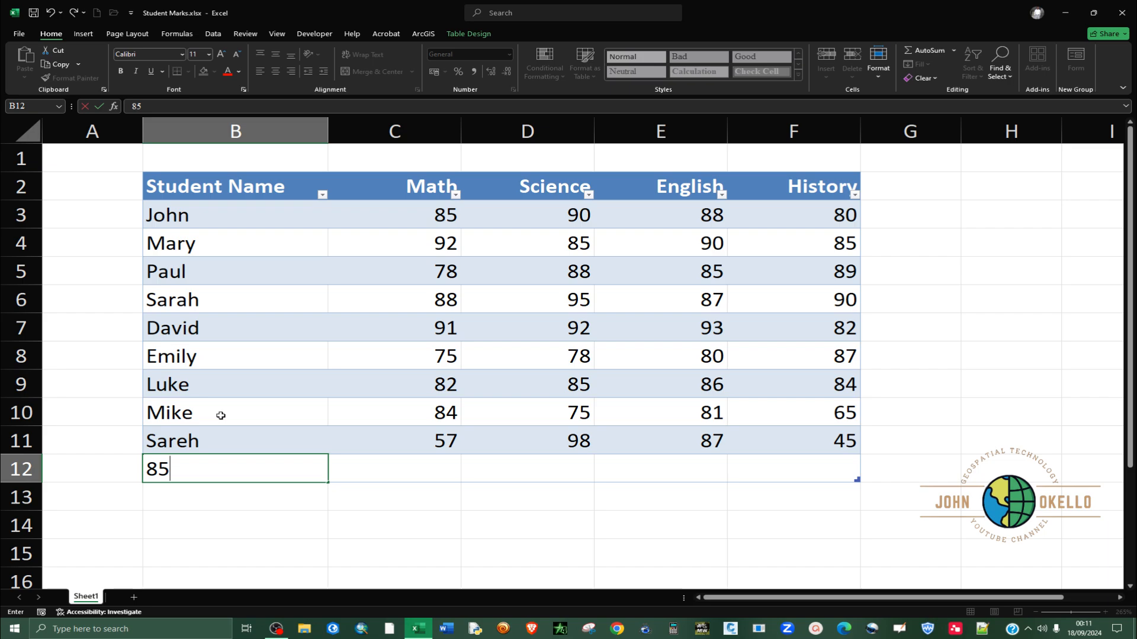
{"action": "key", "text": "Escape"}
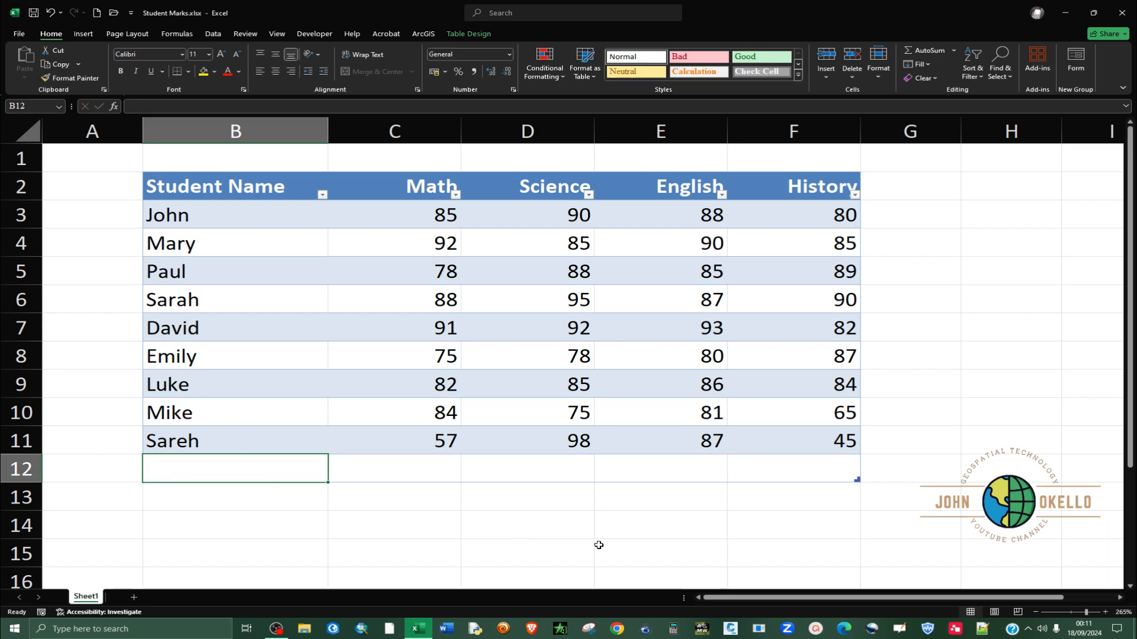
{"action": "left_click", "coordinate": [18, 469]}
{"action": "right_click", "coordinate": [18, 469]}
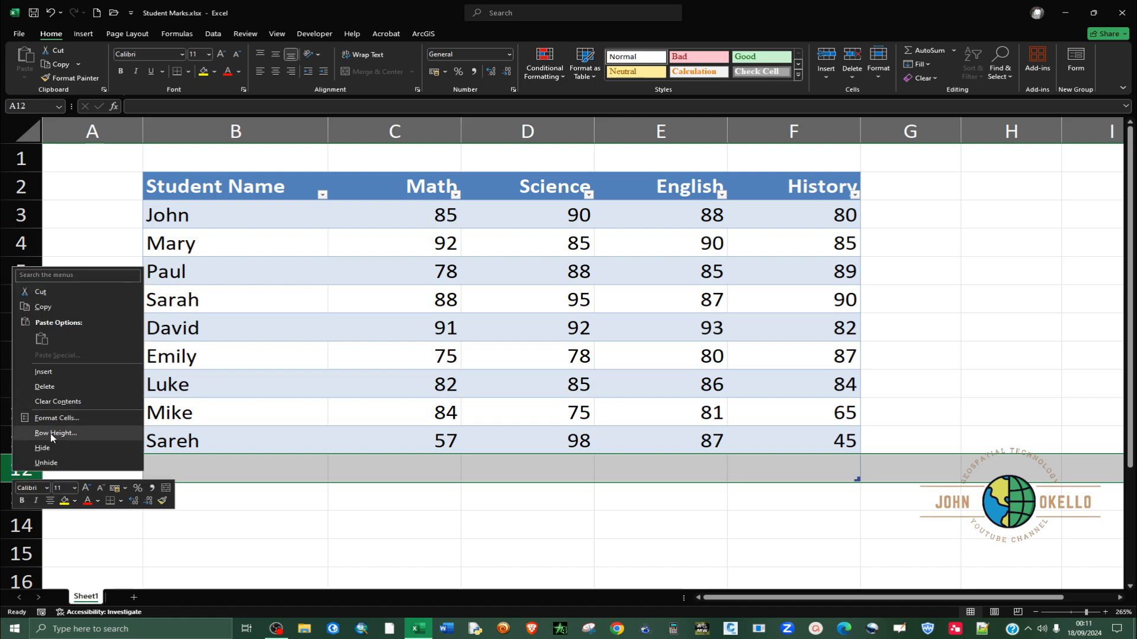
{"action": "left_click", "coordinate": [46, 386]}
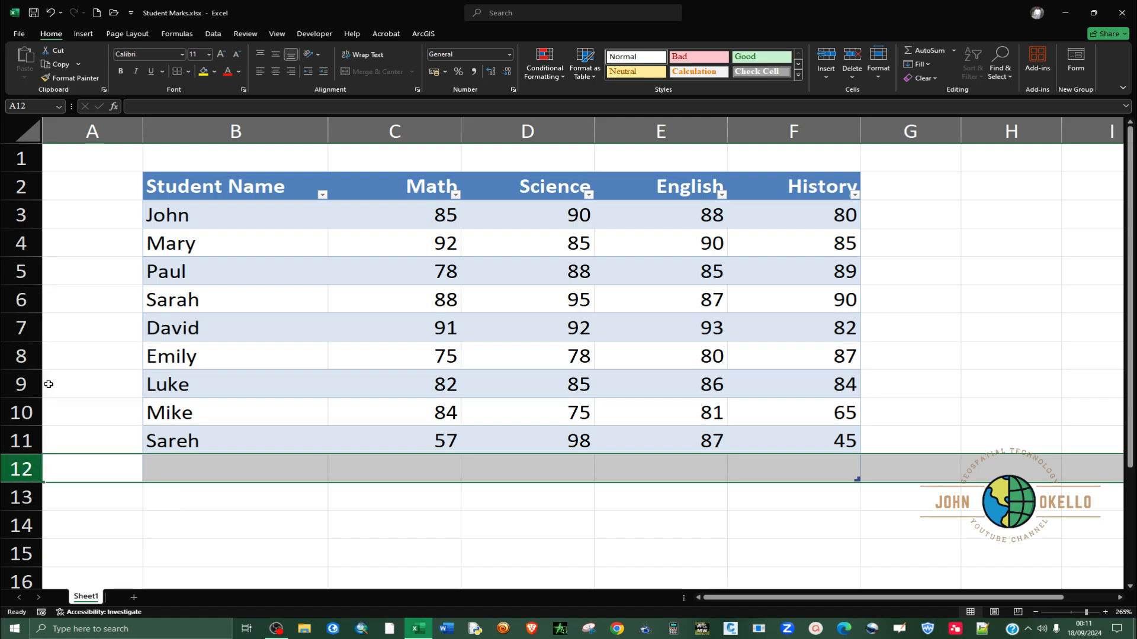
{"action": "left_click", "coordinate": [561, 485]}
Add a new table column headed It in G2, next to History.
{"action": "left_click", "coordinate": [888, 186]}
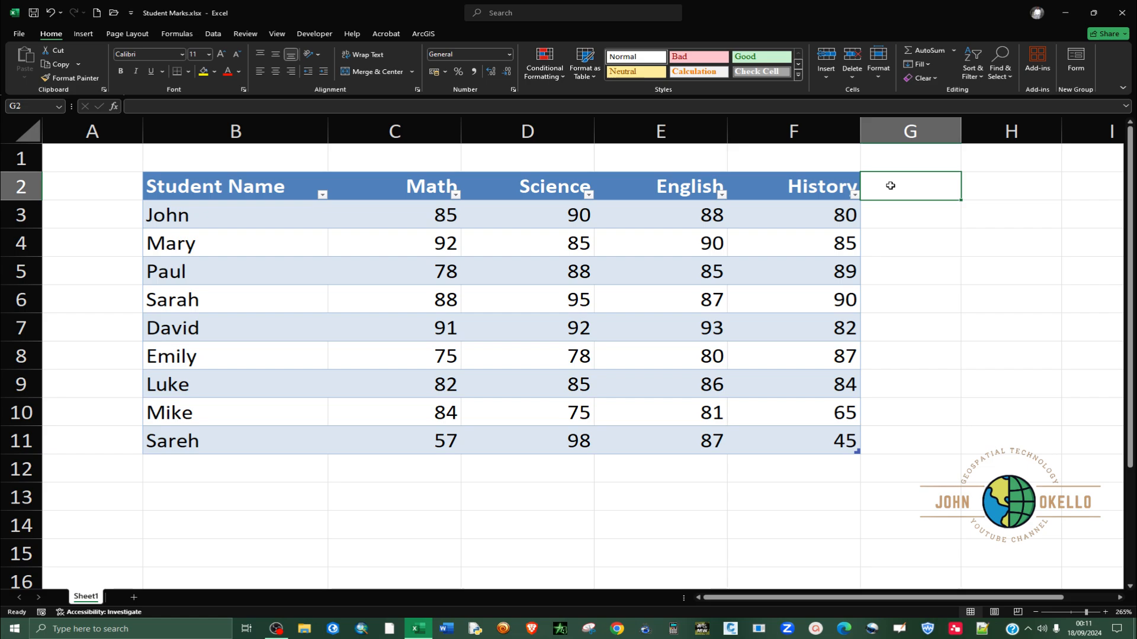
{"action": "type", "text": "It"}
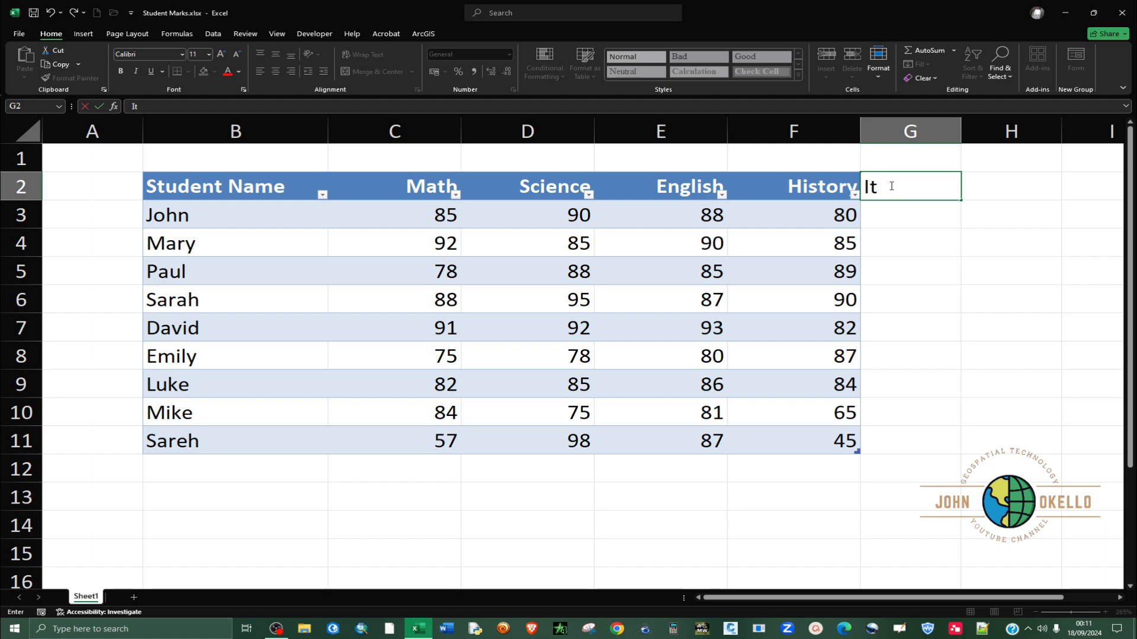
{"action": "key", "text": "Return"}
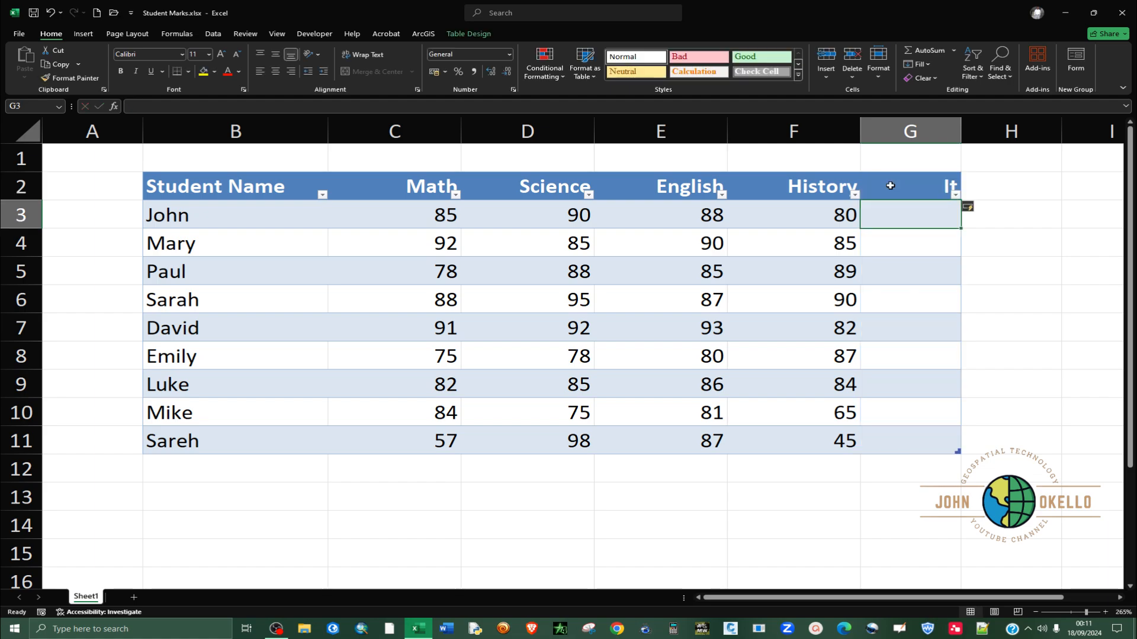
Fill the It column from G3 to G11 with the marks 98, 75, 89, 65, 75, 84, 90, 92 and 54.
{"action": "type", "text": "98"}
{"action": "key", "text": "Return"}
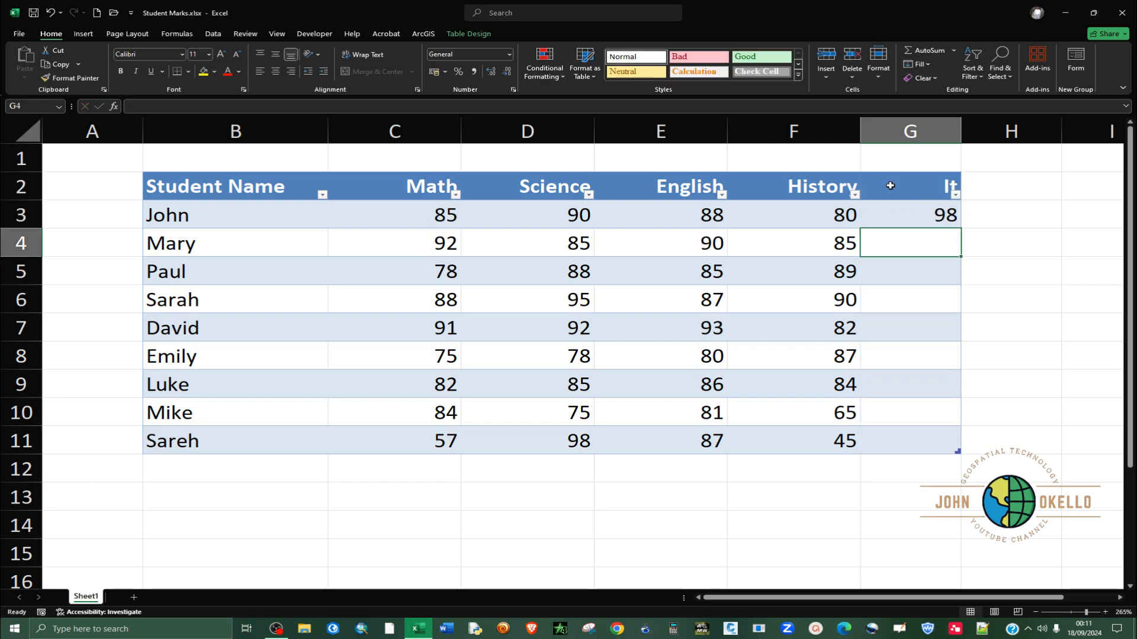
{"action": "type", "text": "75"}
{"action": "key", "text": "Return"}
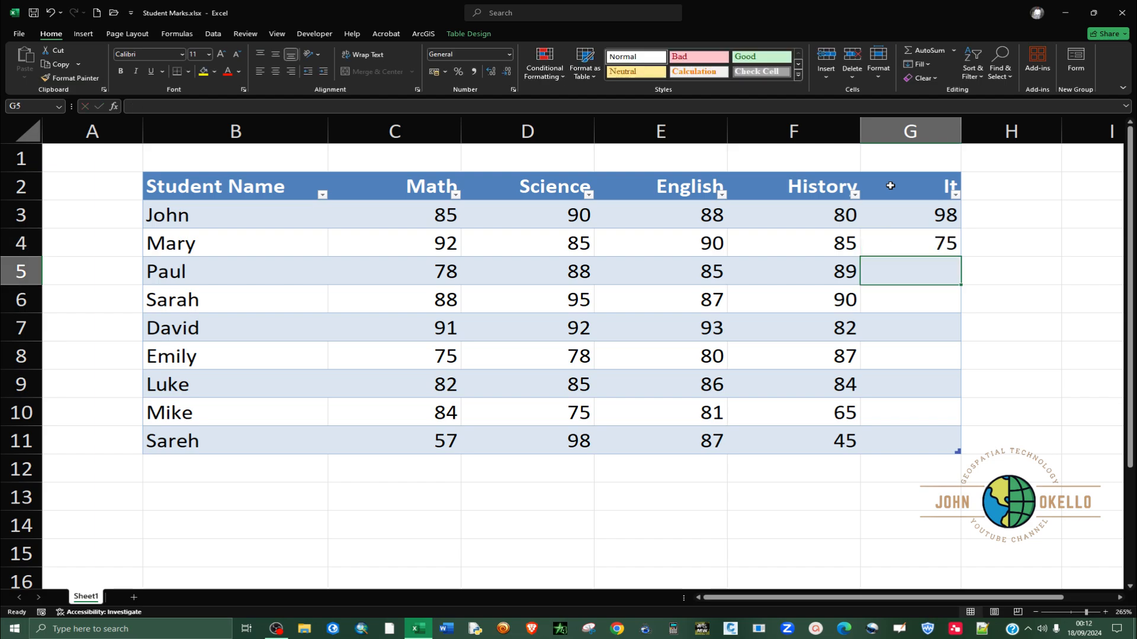
{"action": "type", "text": "89"}
{"action": "key", "text": "Return"}
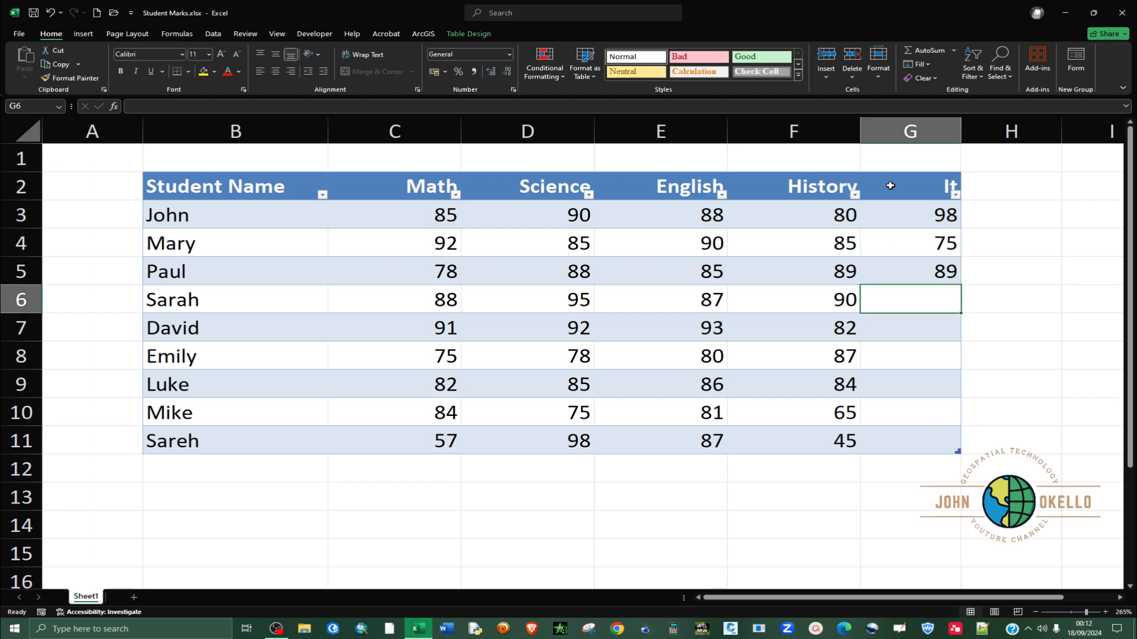
{"action": "type", "text": "65"}
{"action": "key", "text": "Return"}
{"action": "type", "text": "75"}
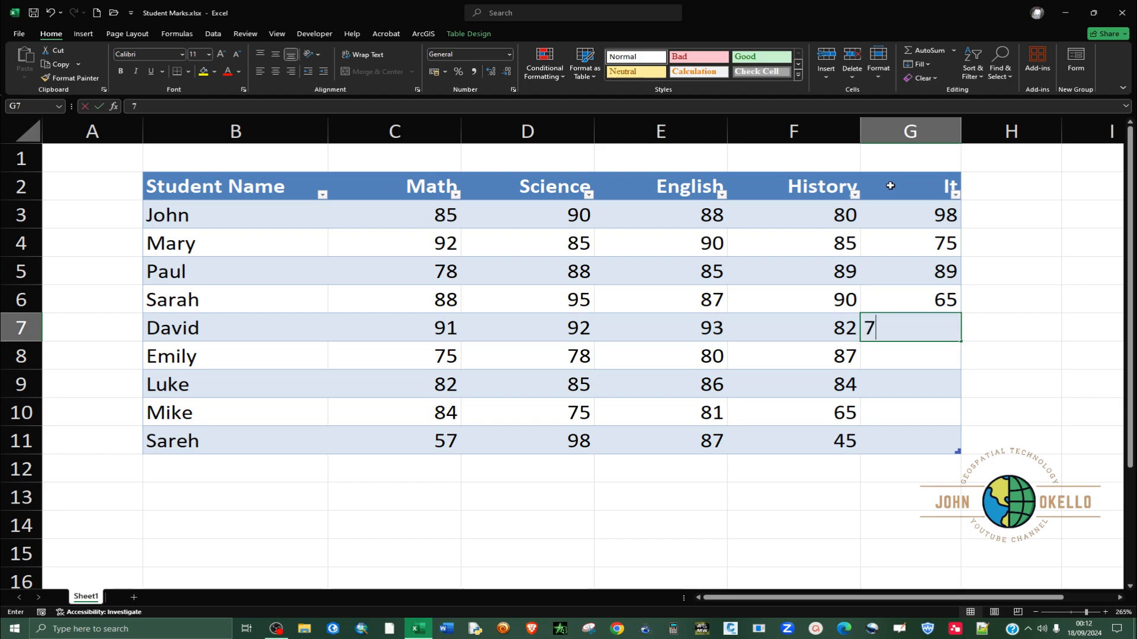
{"action": "key", "text": "Return"}
{"action": "type", "text": "84"}
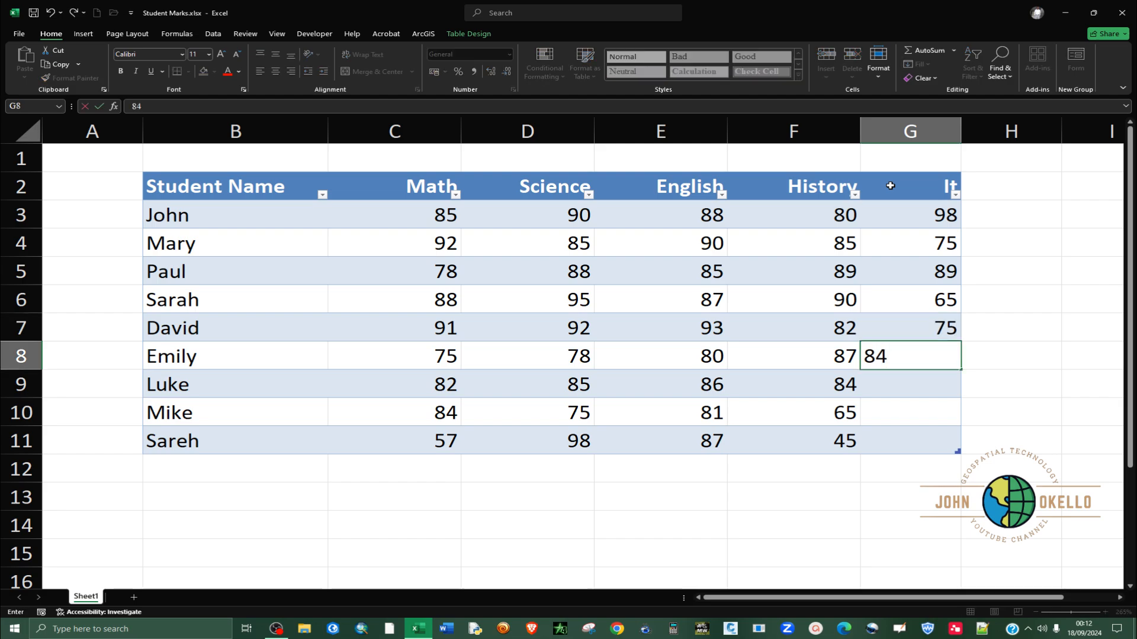
{"action": "key", "text": "Return"}
{"action": "type", "text": "90"}
{"action": "key", "text": "Return"}
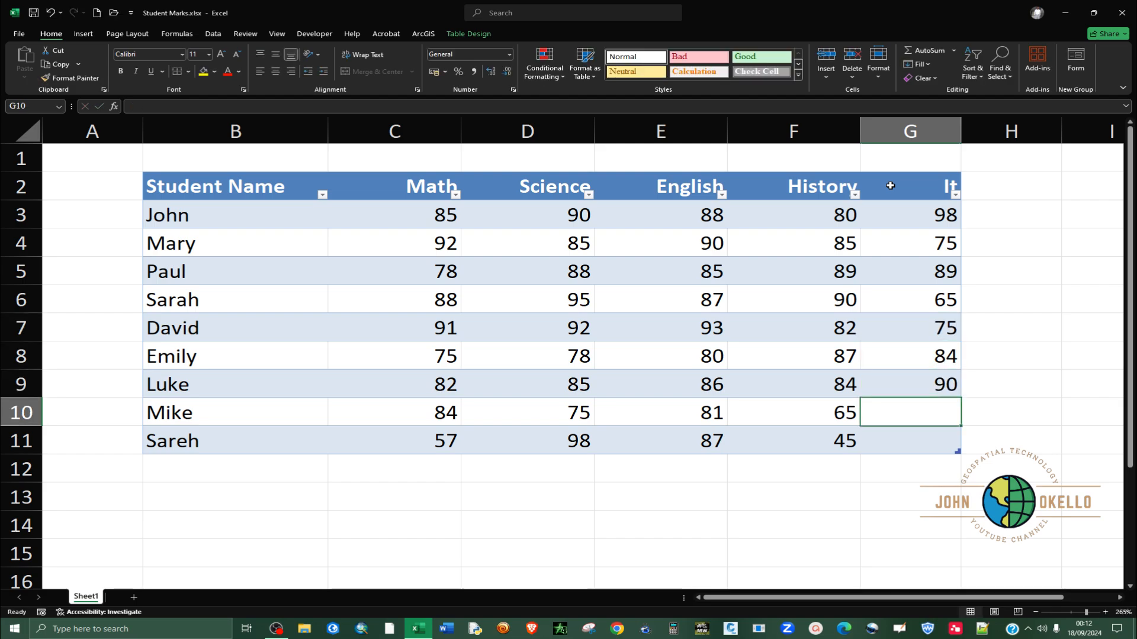
{"action": "type", "text": "92"}
{"action": "key", "text": "Return"}
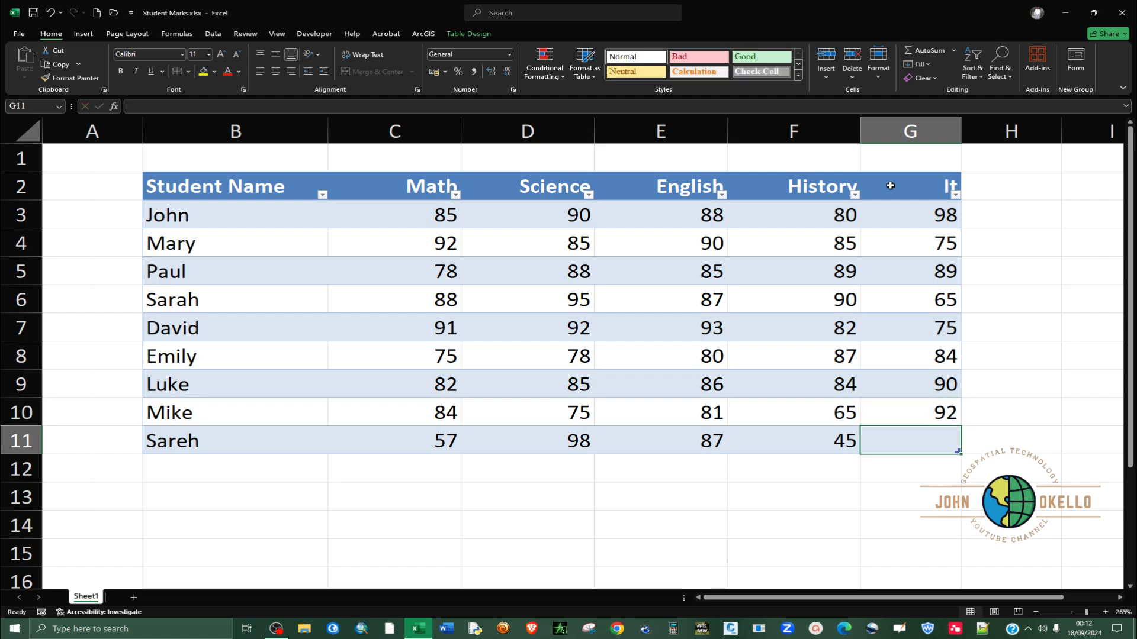
{"action": "type", "text": "54"}
{"action": "key", "text": "Return"}
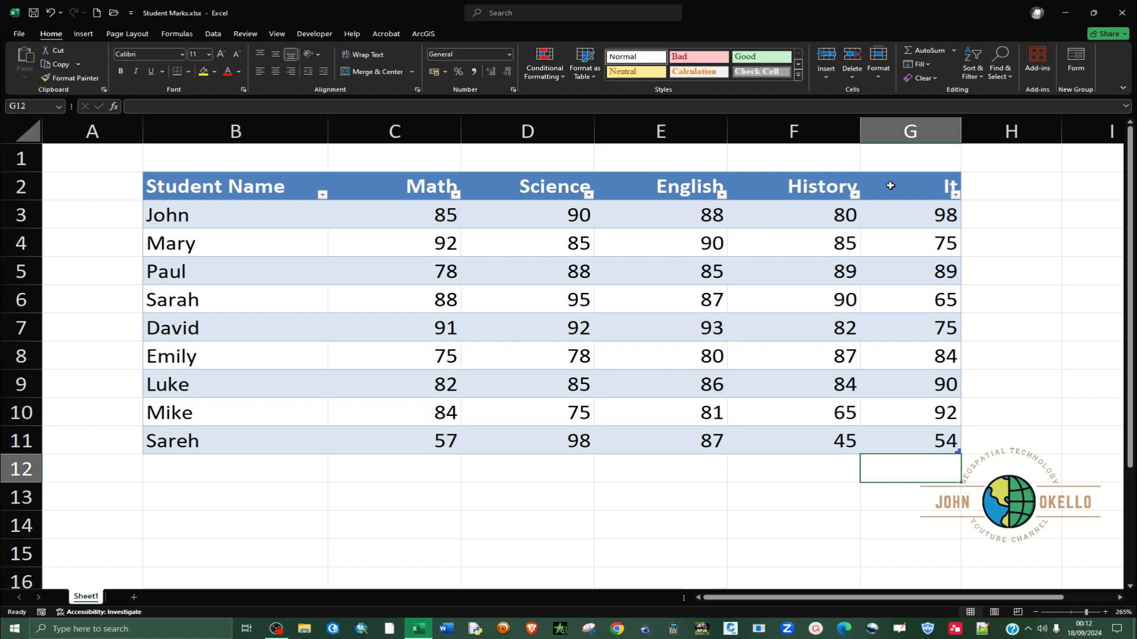
{"action": "left_click", "coordinate": [655, 467]}
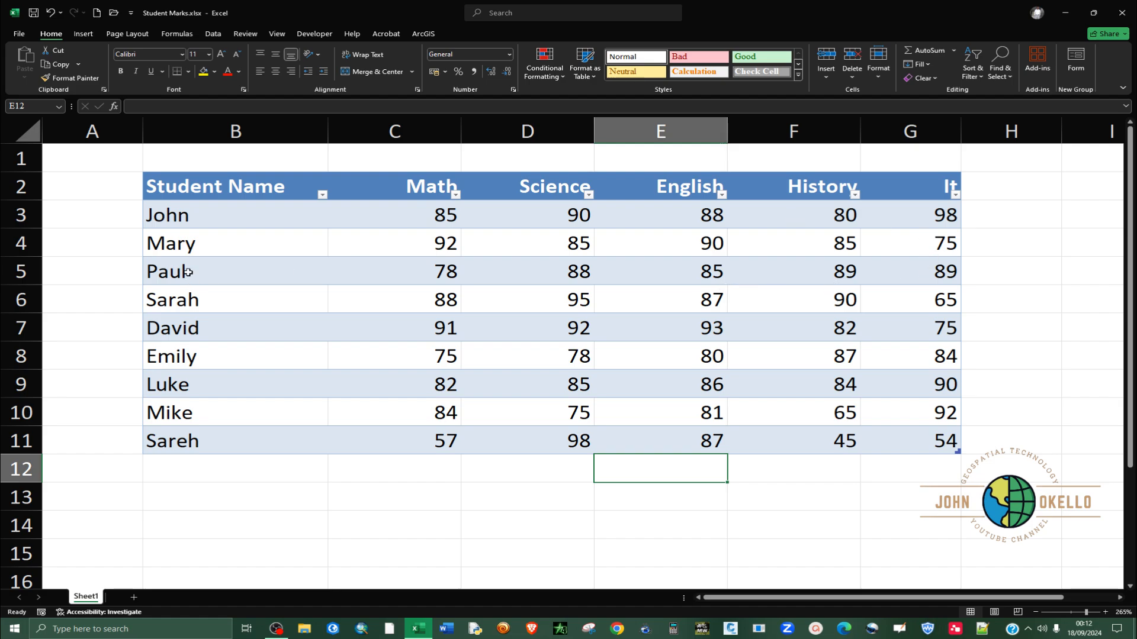
Filter the Student Name column to show only the students in rows 6, 7, 8 and 10.
{"action": "left_click", "coordinate": [322, 196]}
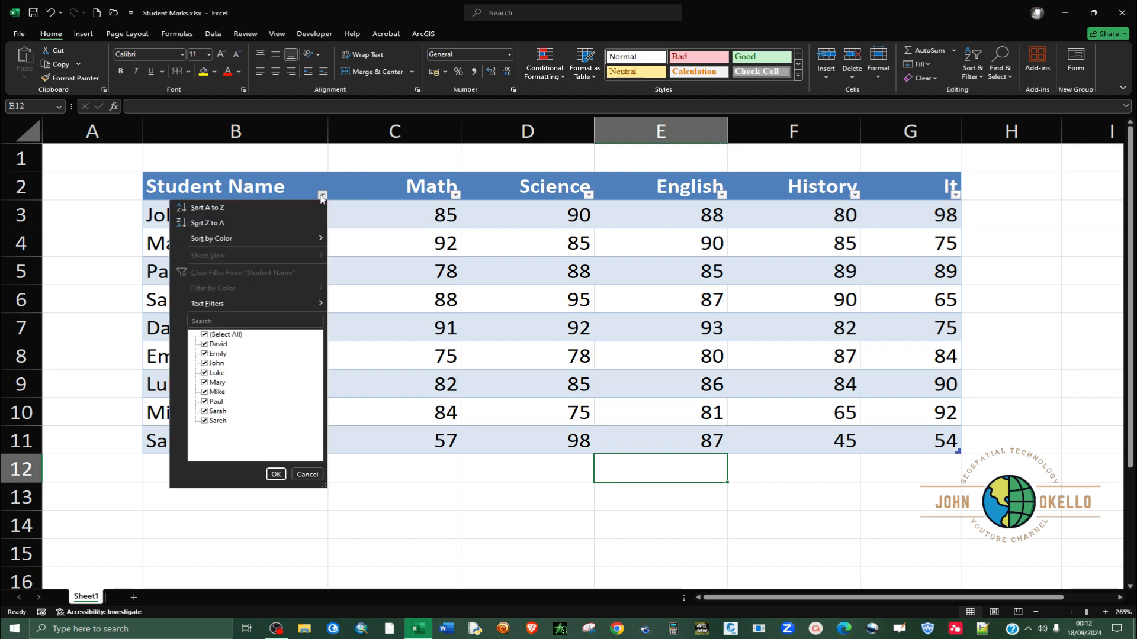
{"action": "left_click", "coordinate": [321, 197]}
{"action": "left_click", "coordinate": [321, 197]}
{"action": "left_click", "coordinate": [205, 335]}
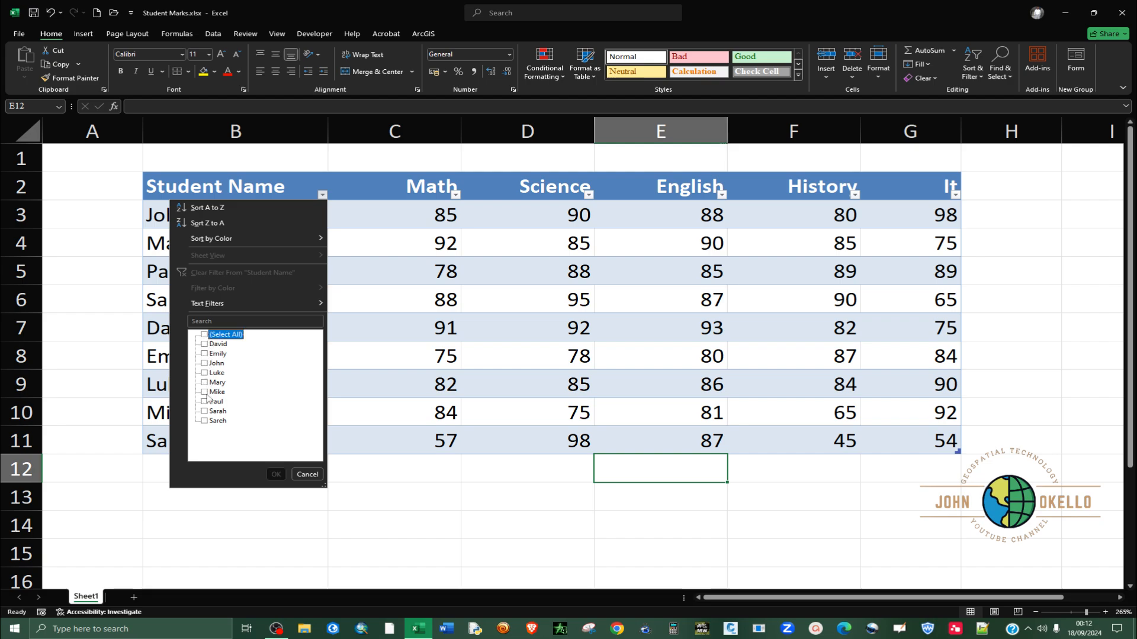
{"action": "left_click", "coordinate": [204, 354]}
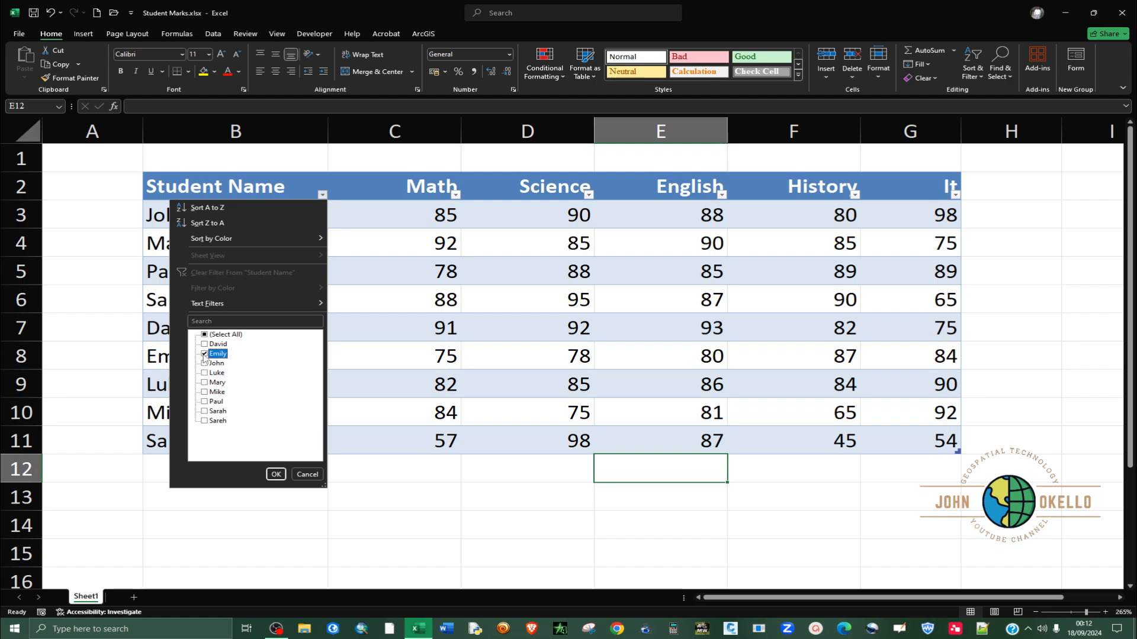
{"action": "left_click", "coordinate": [205, 392]}
{"action": "left_click", "coordinate": [205, 411]}
{"action": "left_click", "coordinate": [204, 354]}
{"action": "left_click", "coordinate": [204, 344]}
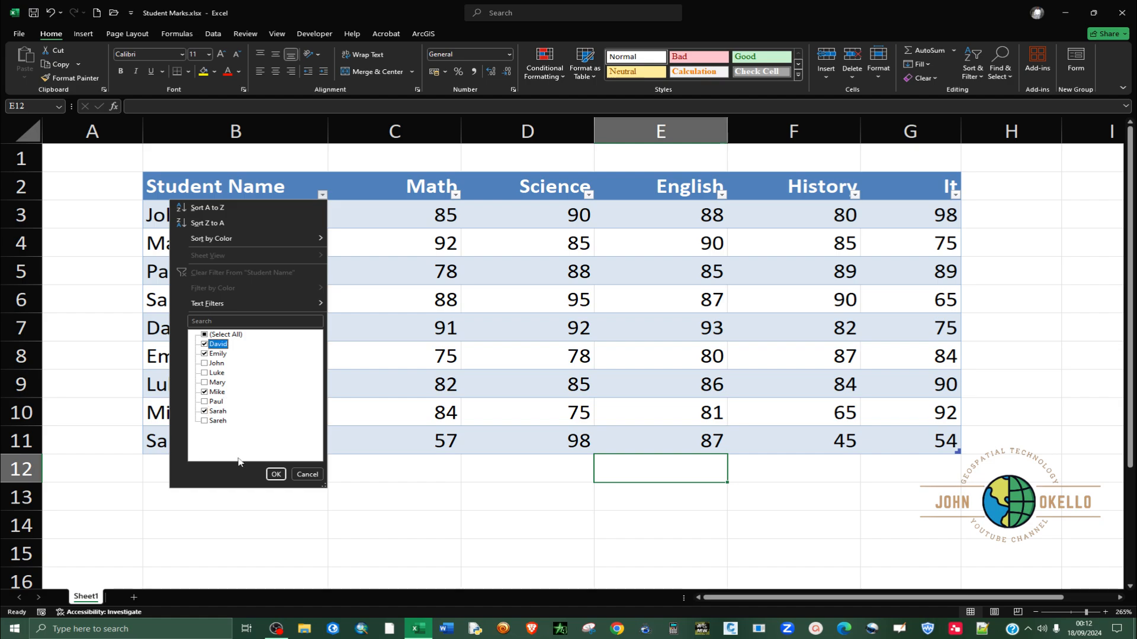
{"action": "left_click", "coordinate": [276, 474]}
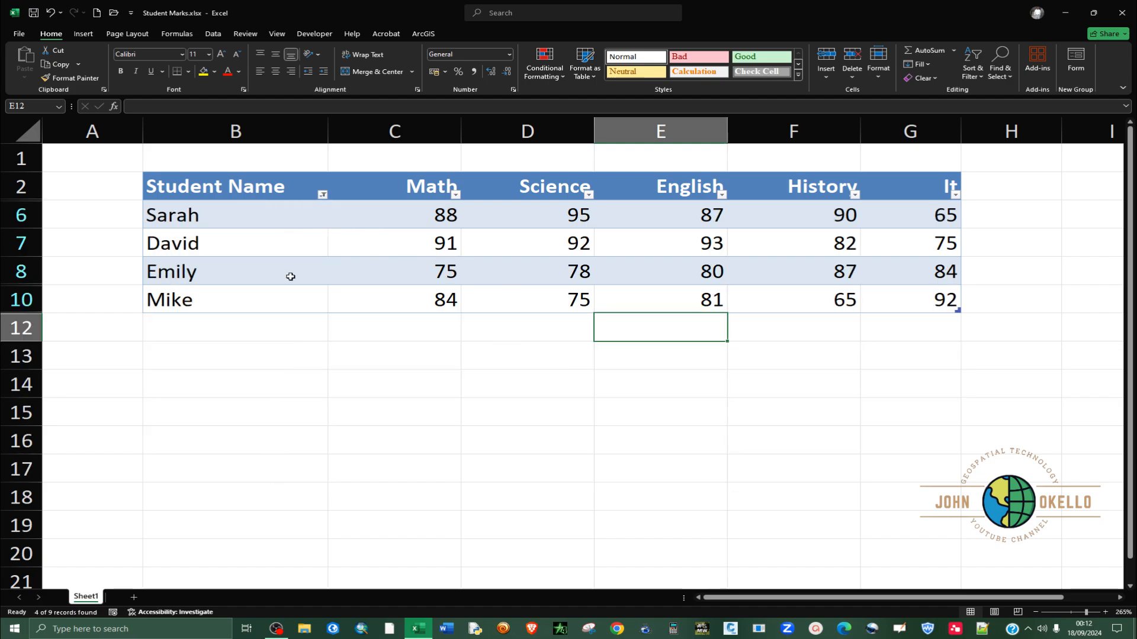
Clear the filter from the Student Name column.
{"action": "left_click", "coordinate": [322, 195]}
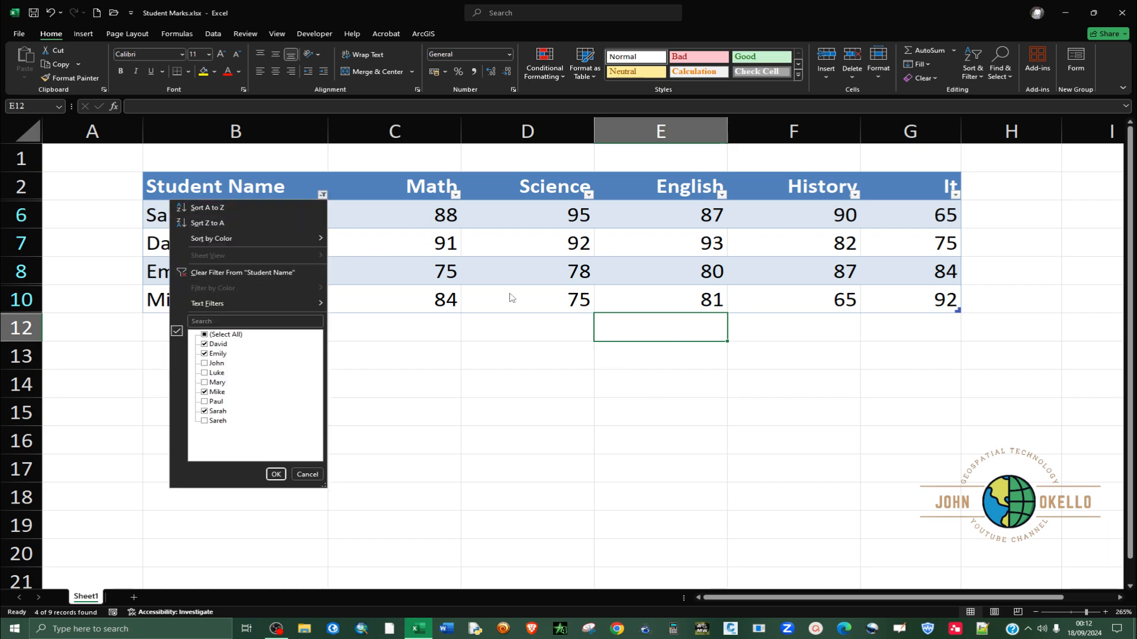
{"action": "left_click", "coordinate": [217, 273]}
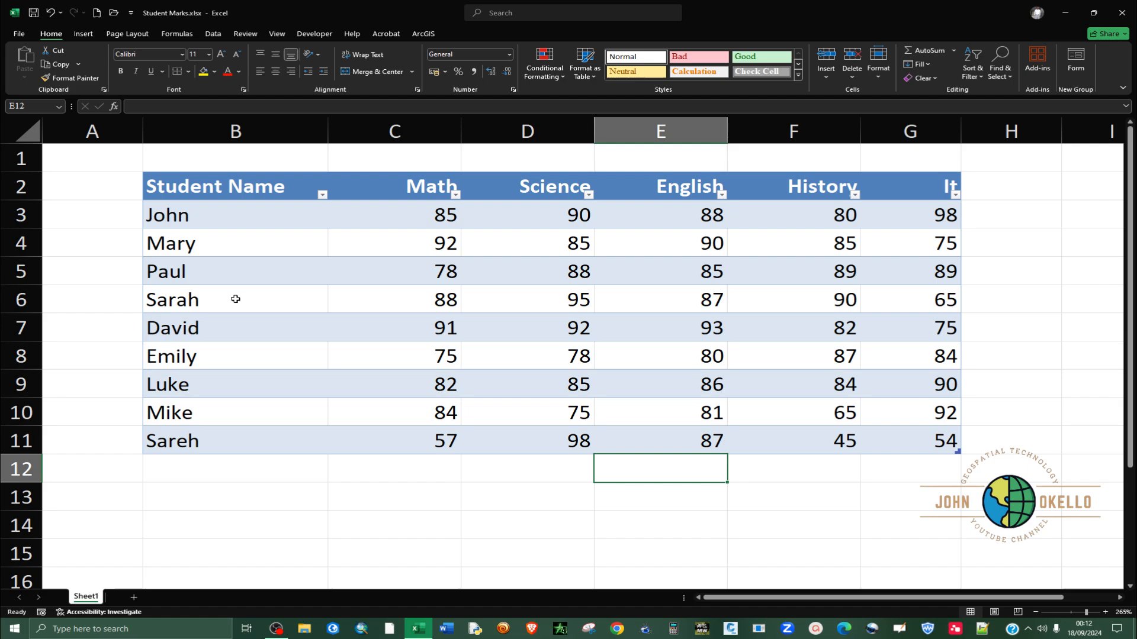
{"action": "left_click", "coordinate": [392, 474]}
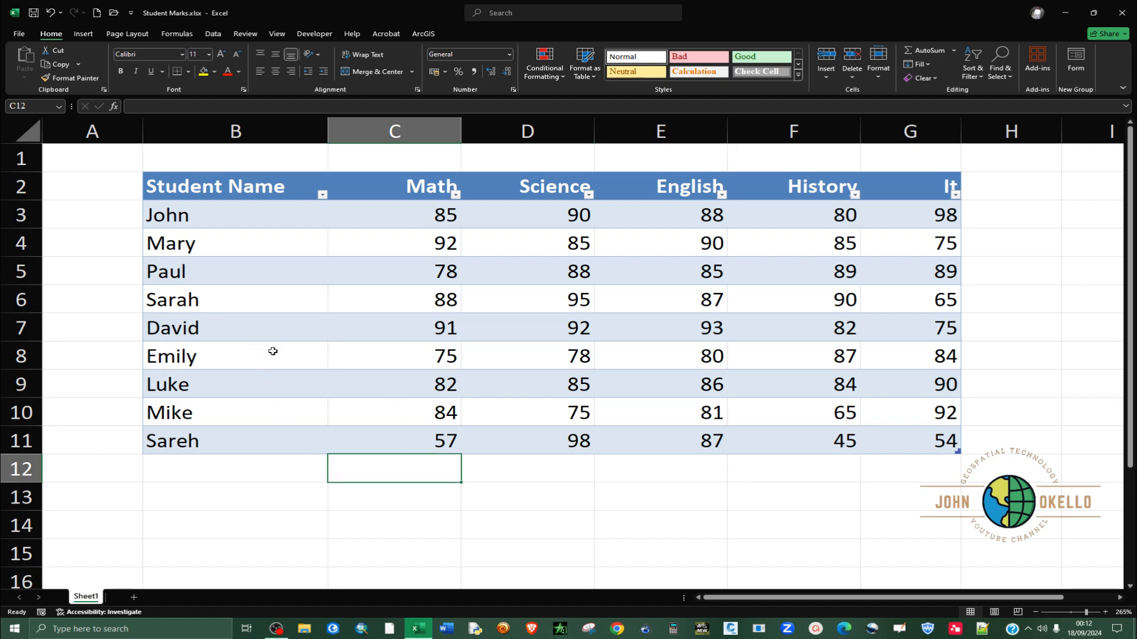
Sort the table by the Math column from largest to smallest.
{"action": "left_click", "coordinate": [322, 195]}
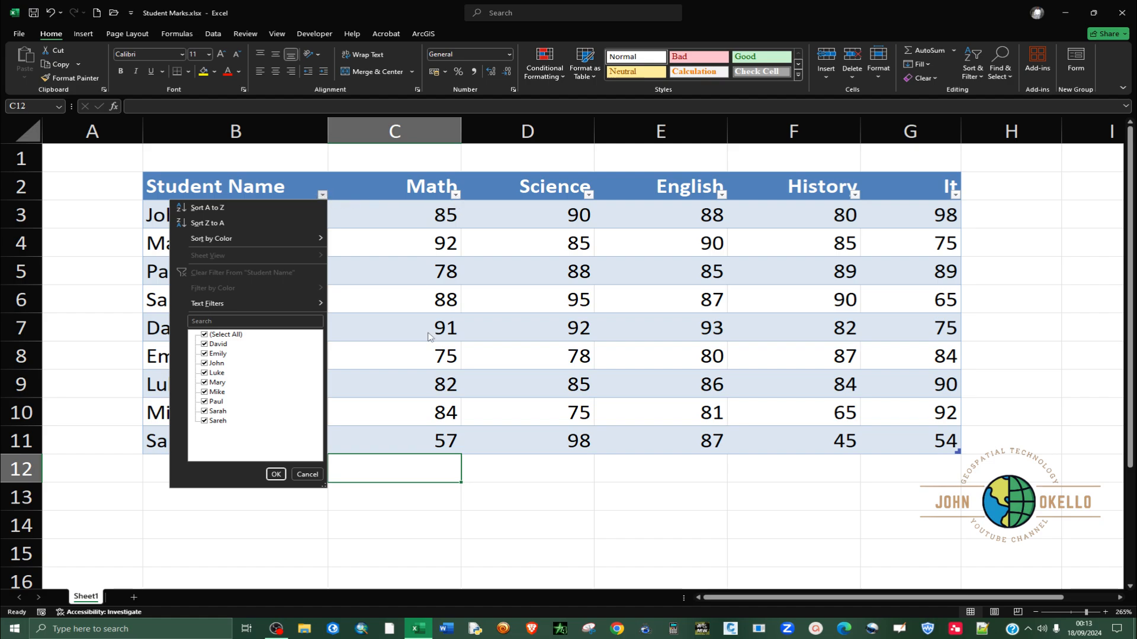
{"action": "left_click", "coordinate": [507, 469]}
{"action": "left_click_drag", "start_coordinate": [457, 203], "coordinate": [458, 199]}
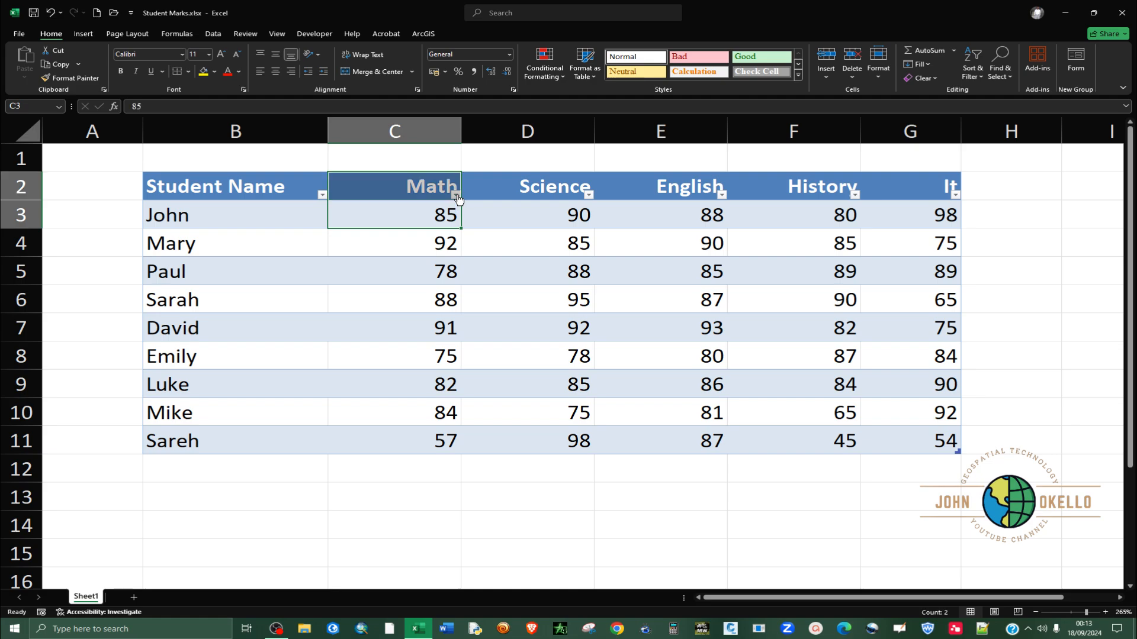
{"action": "left_click", "coordinate": [455, 195]}
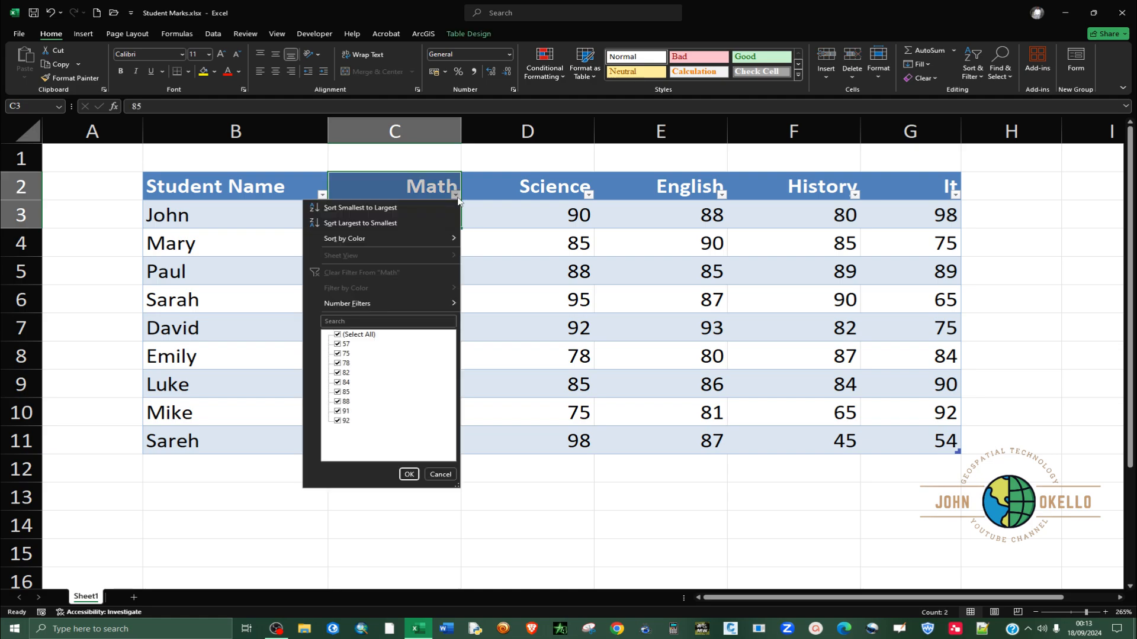
{"action": "left_click", "coordinate": [359, 223]}
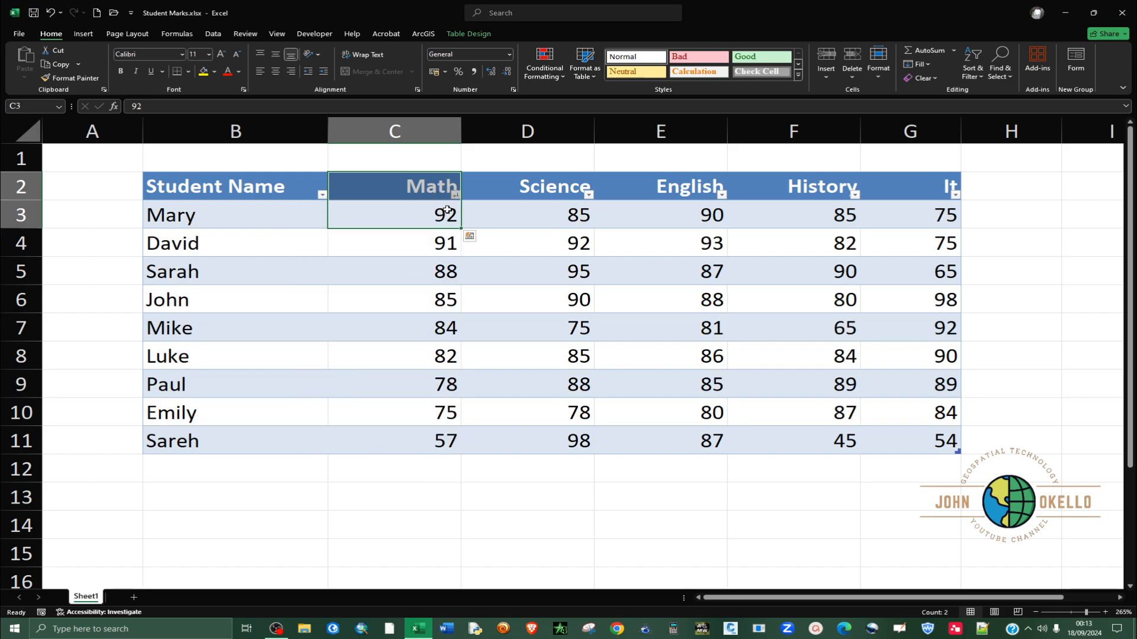
{"action": "left_click", "coordinate": [455, 196]}
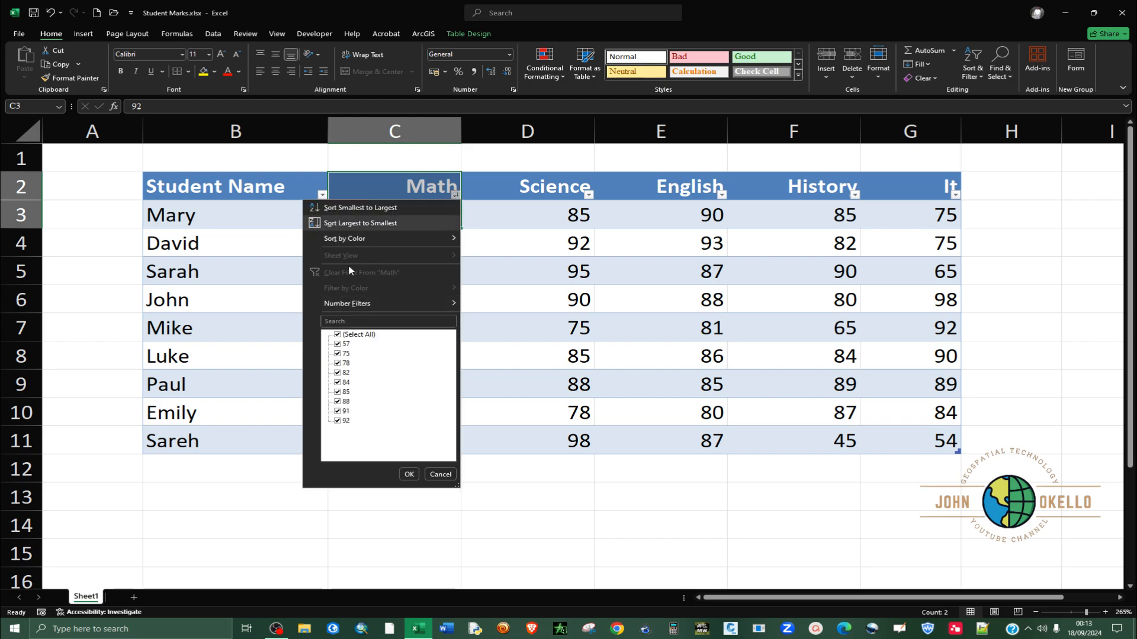
{"action": "left_click", "coordinate": [424, 222]}
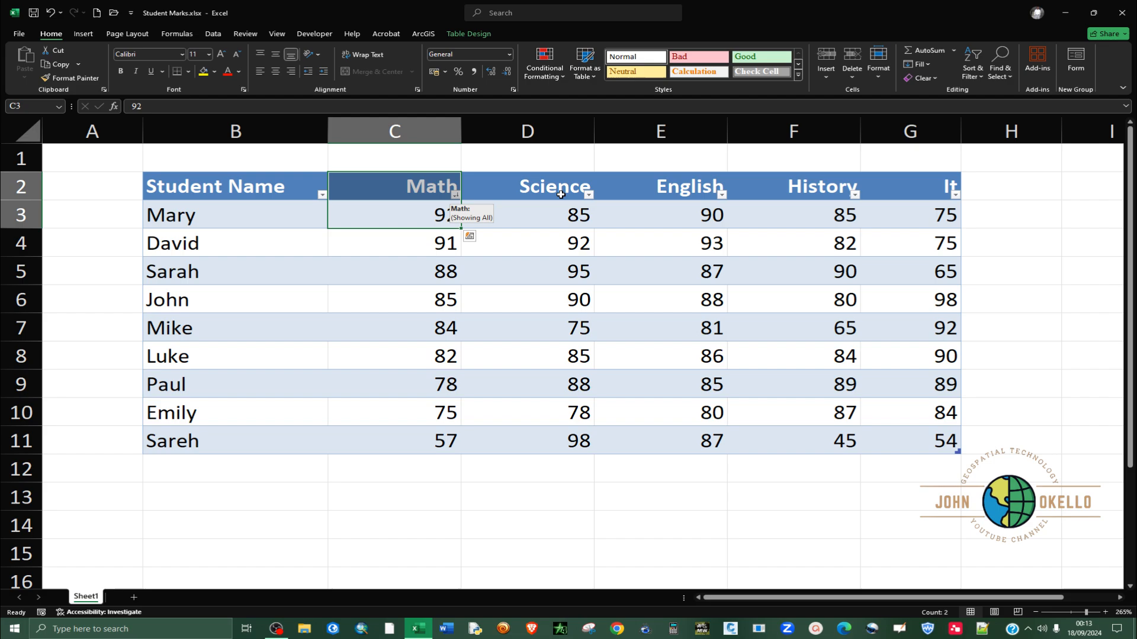
Sort the table by the English column from smallest to largest.
{"action": "left_click", "coordinate": [722, 195]}
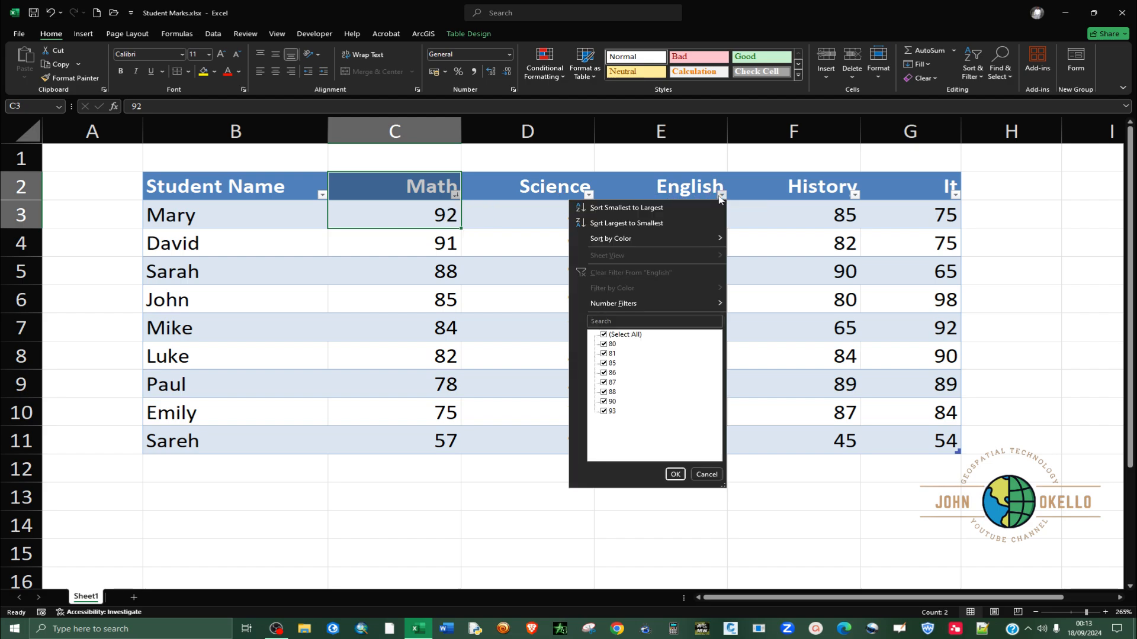
{"action": "left_click", "coordinate": [622, 208]}
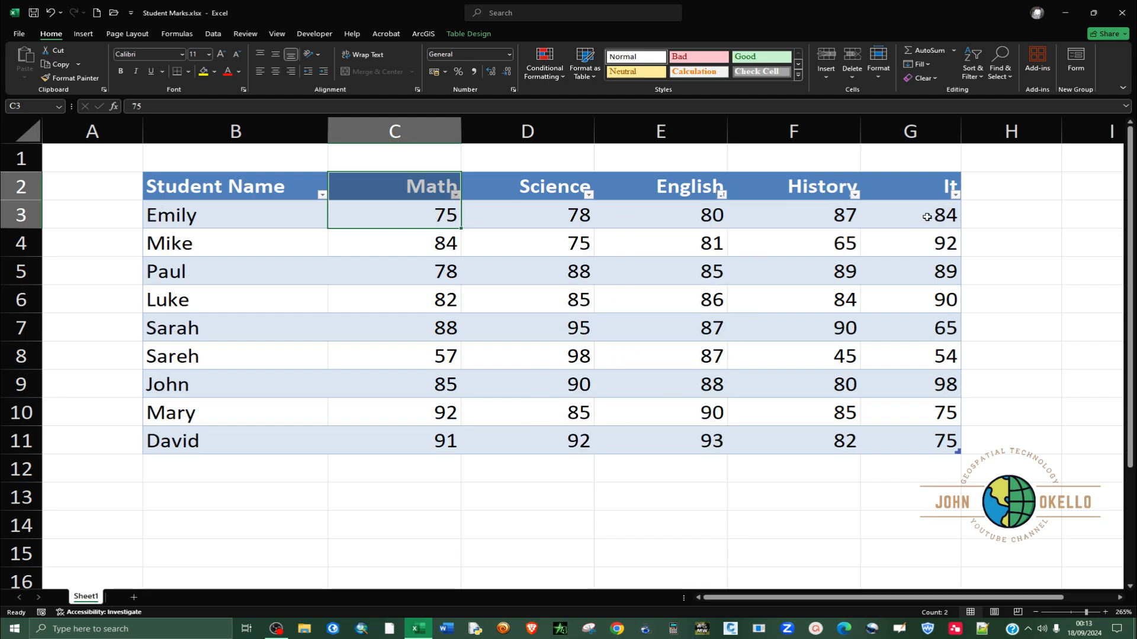
{"action": "left_click", "coordinate": [535, 475]}
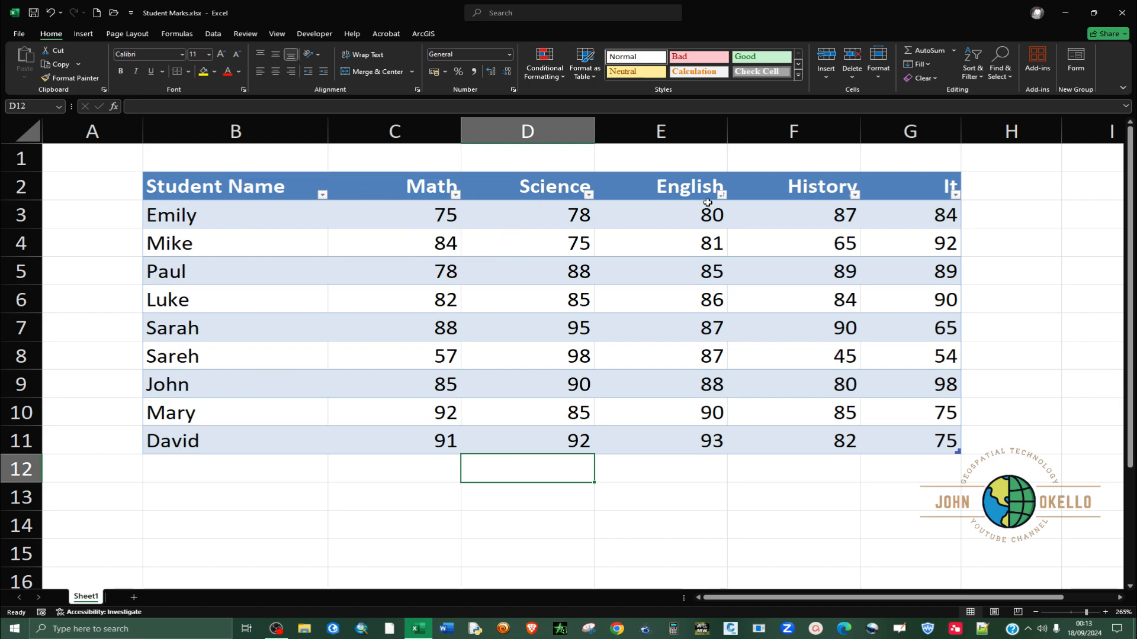
{"action": "left_click", "coordinate": [349, 192]}
{"action": "left_click", "coordinate": [322, 195]}
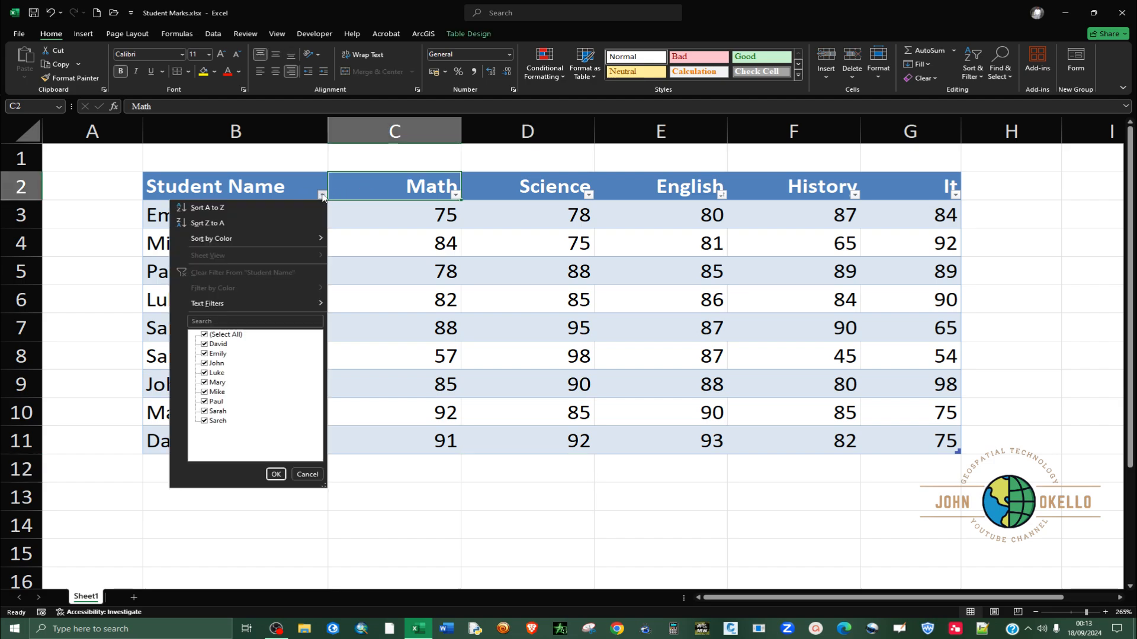
{"action": "left_click", "coordinate": [412, 223]}
{"action": "left_click", "coordinate": [395, 254]}
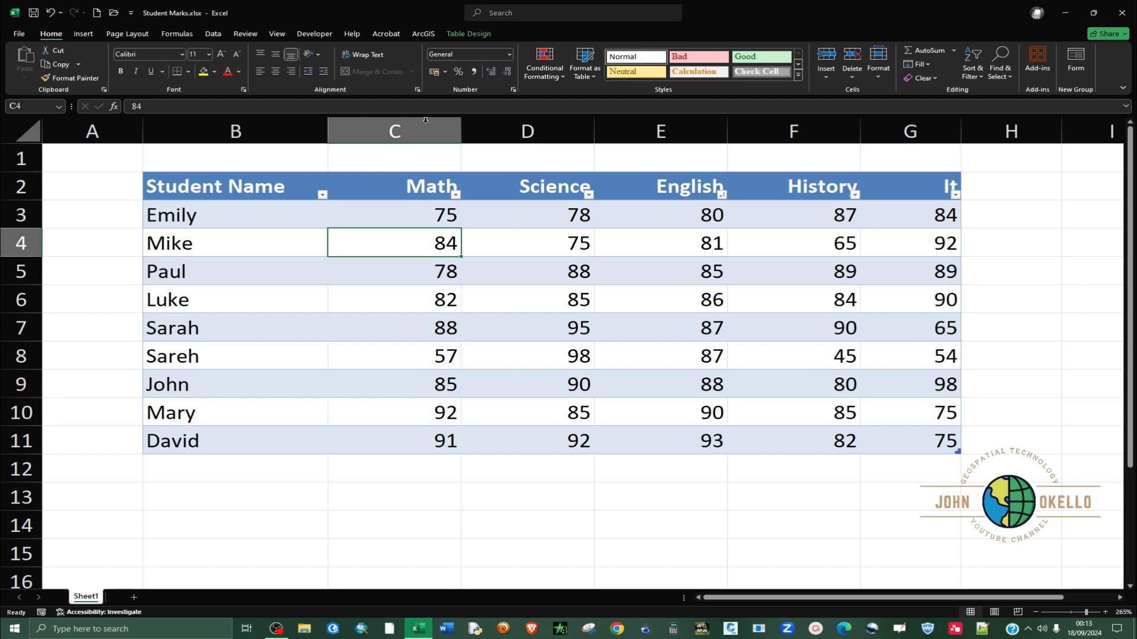
{"action": "left_click", "coordinate": [406, 269]}
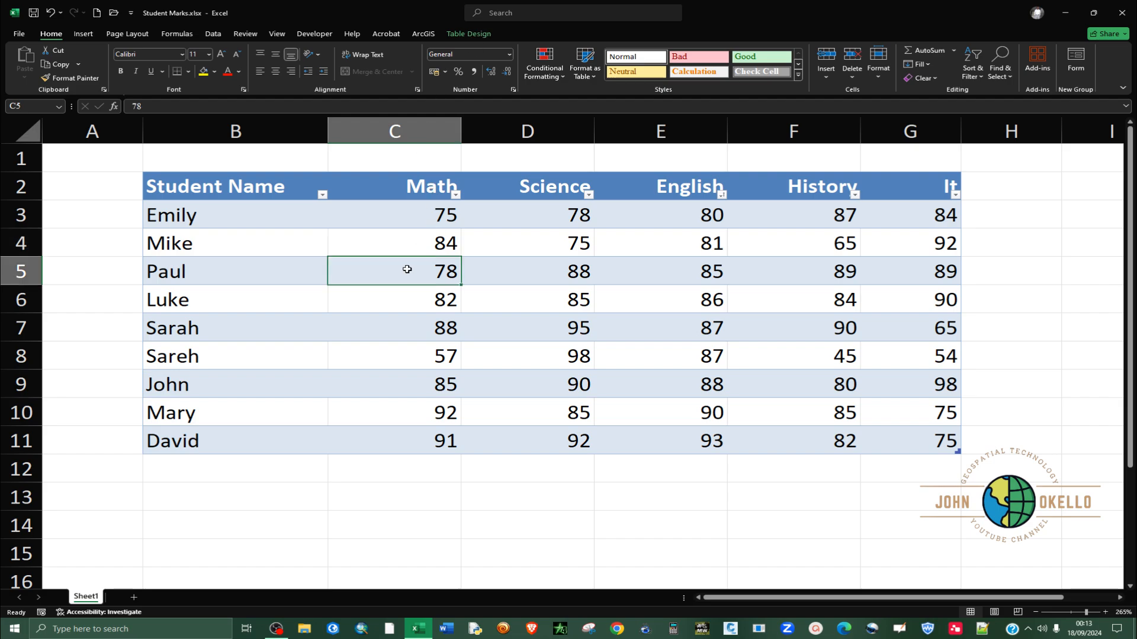
{"action": "left_click", "coordinate": [376, 499]}
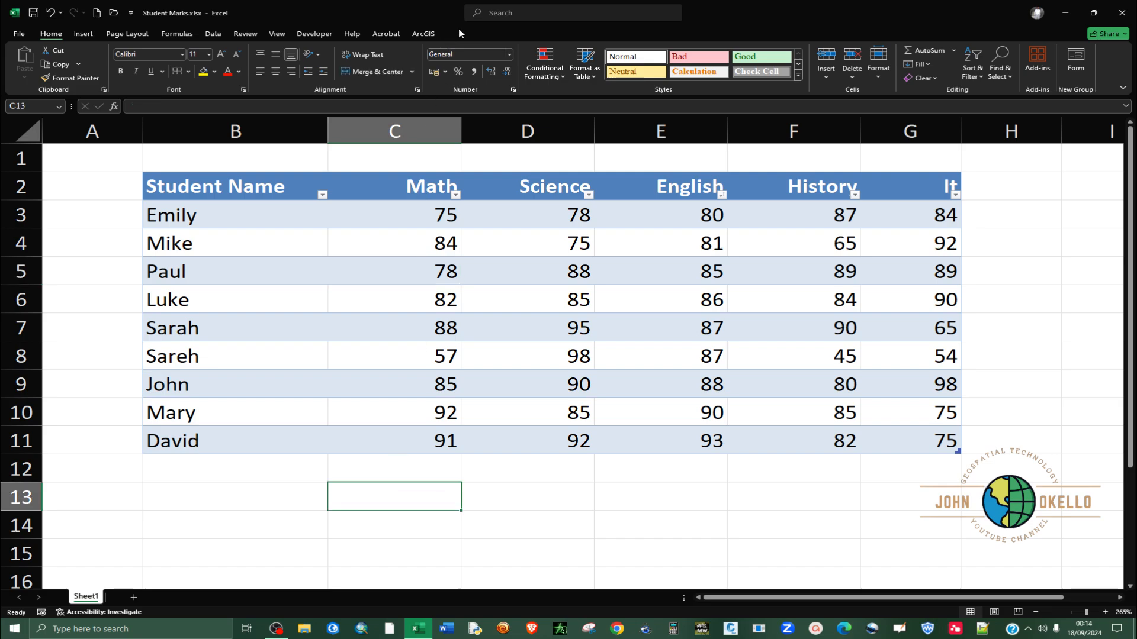
Turn the table's filter buttons off and on again, and add a total row below the student data.
{"action": "left_click", "coordinate": [352, 382]}
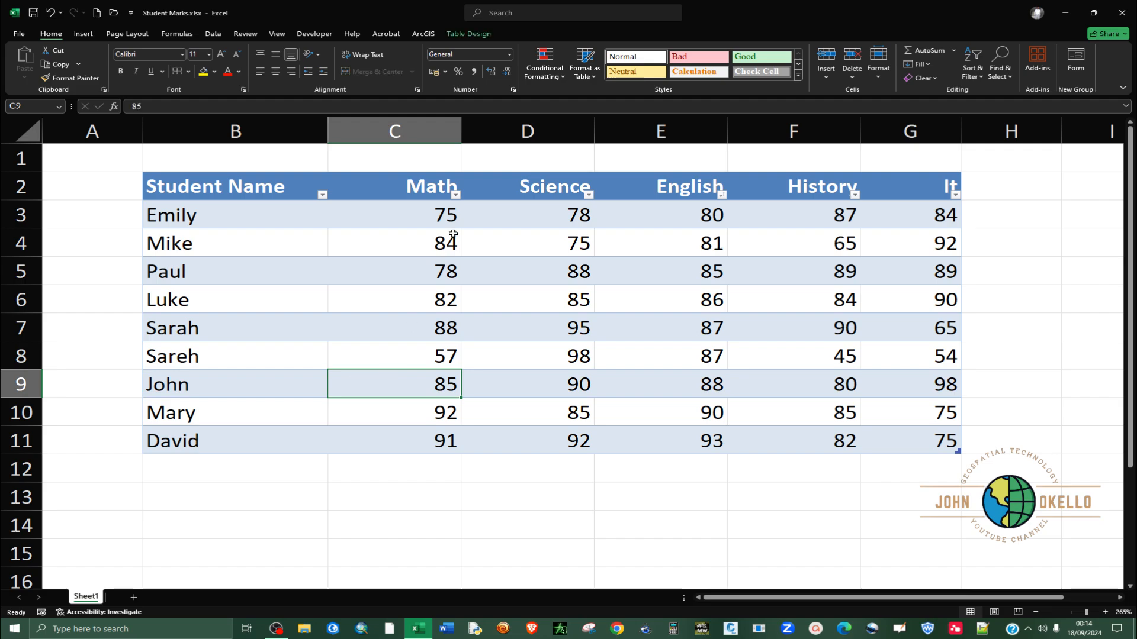
{"action": "left_click", "coordinate": [463, 36]}
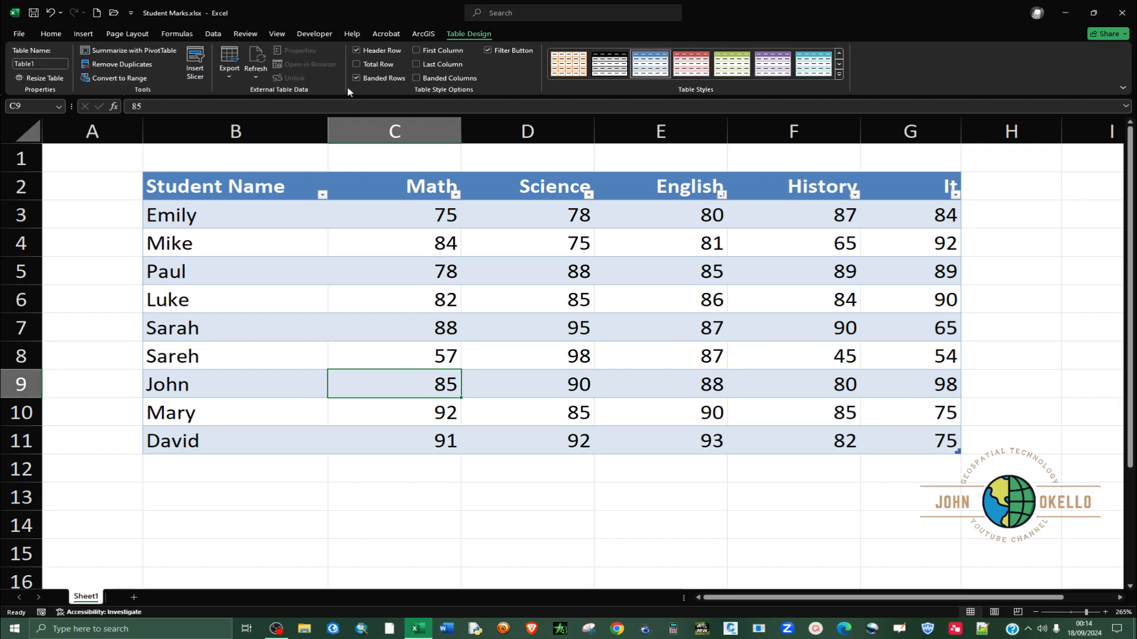
{"action": "left_click", "coordinate": [487, 50]}
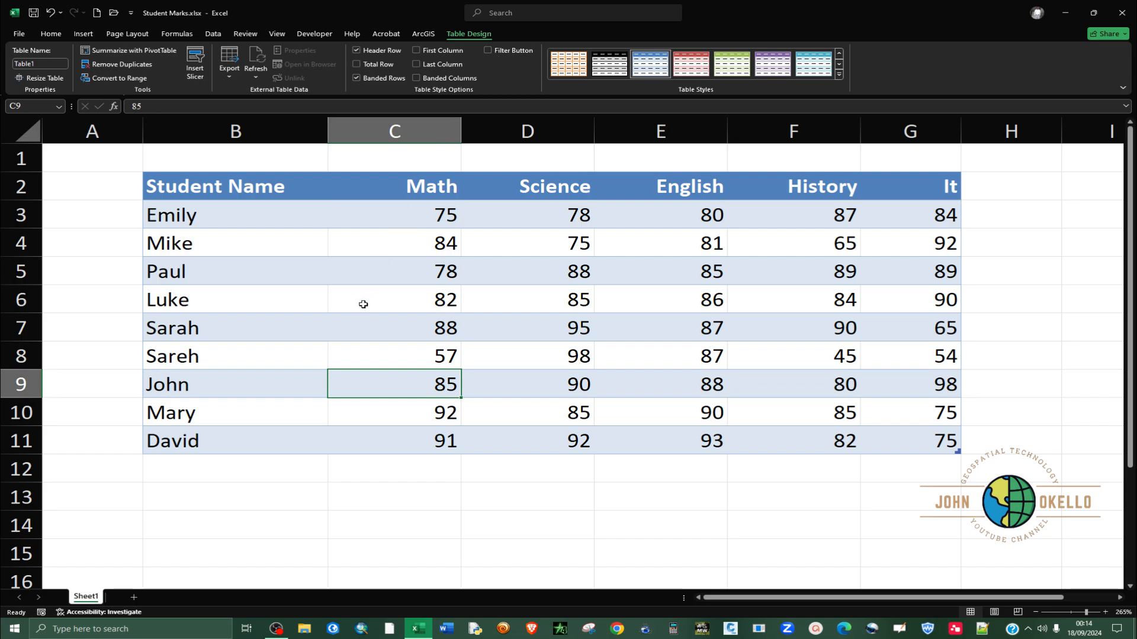
{"action": "left_click", "coordinate": [491, 52]}
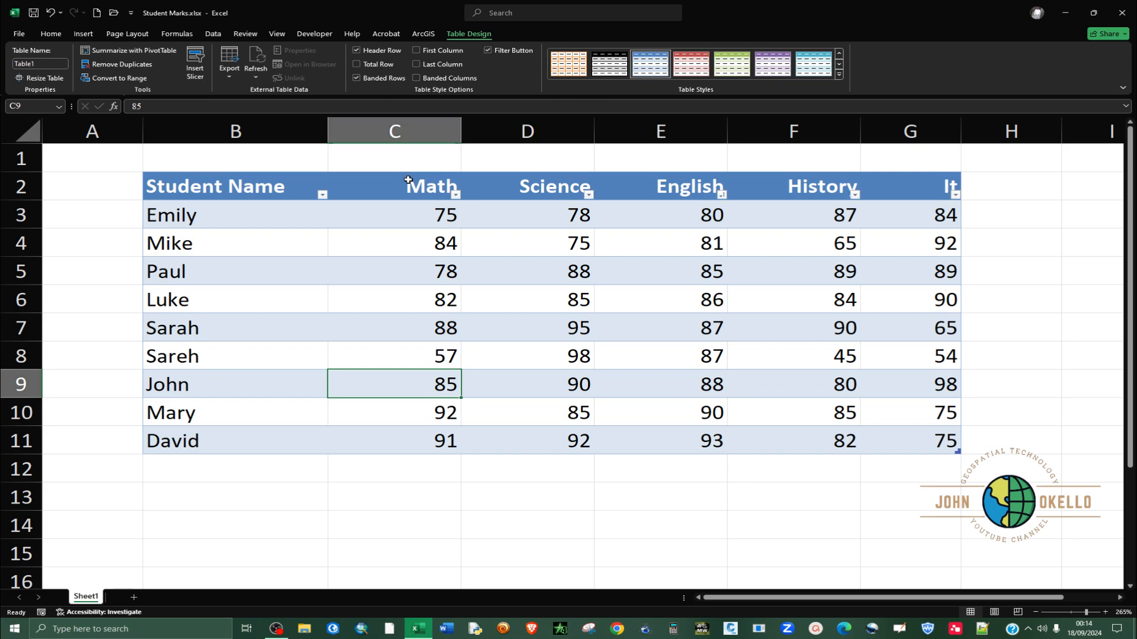
{"action": "left_click", "coordinate": [357, 65]}
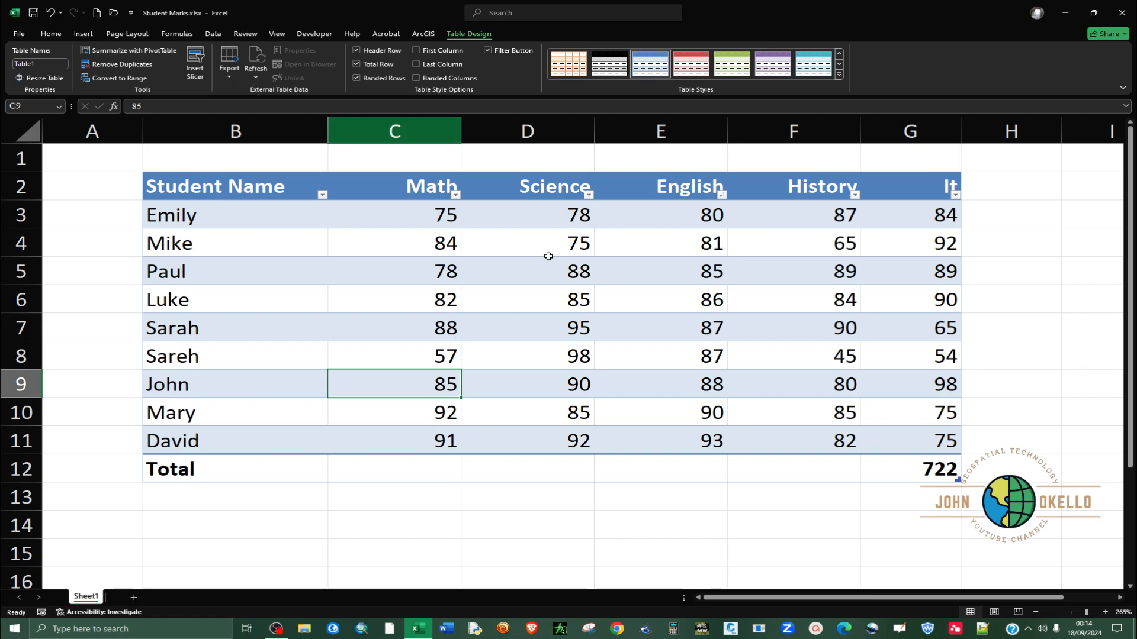
Switch the marks table's styling from banded rows to banded columns.
{"action": "left_click", "coordinate": [490, 492]}
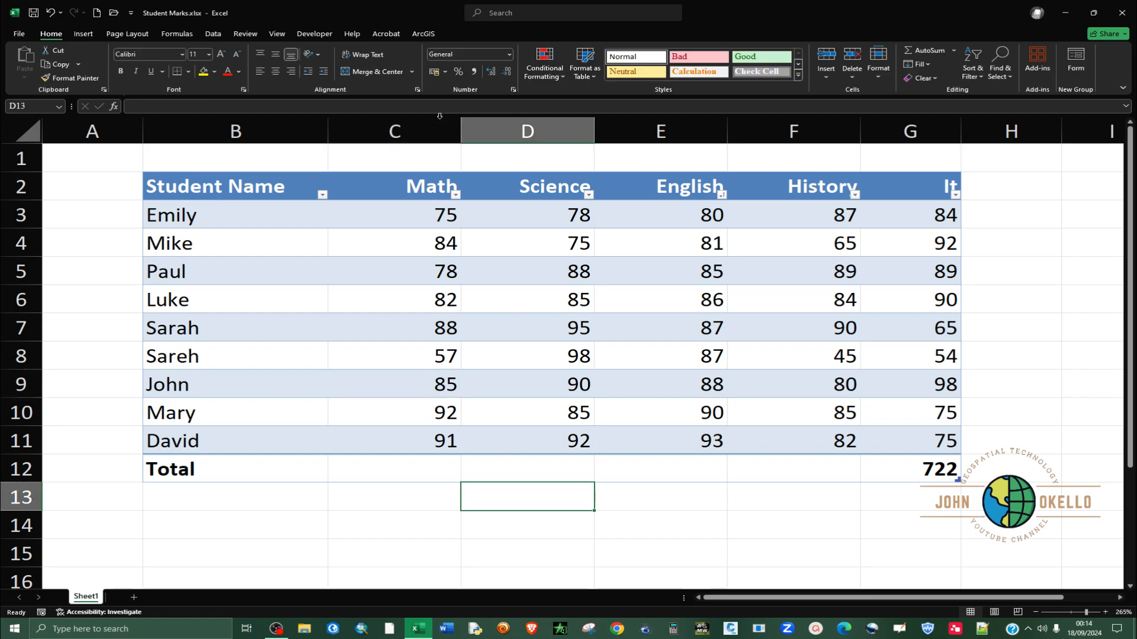
{"action": "left_click", "coordinate": [449, 257]}
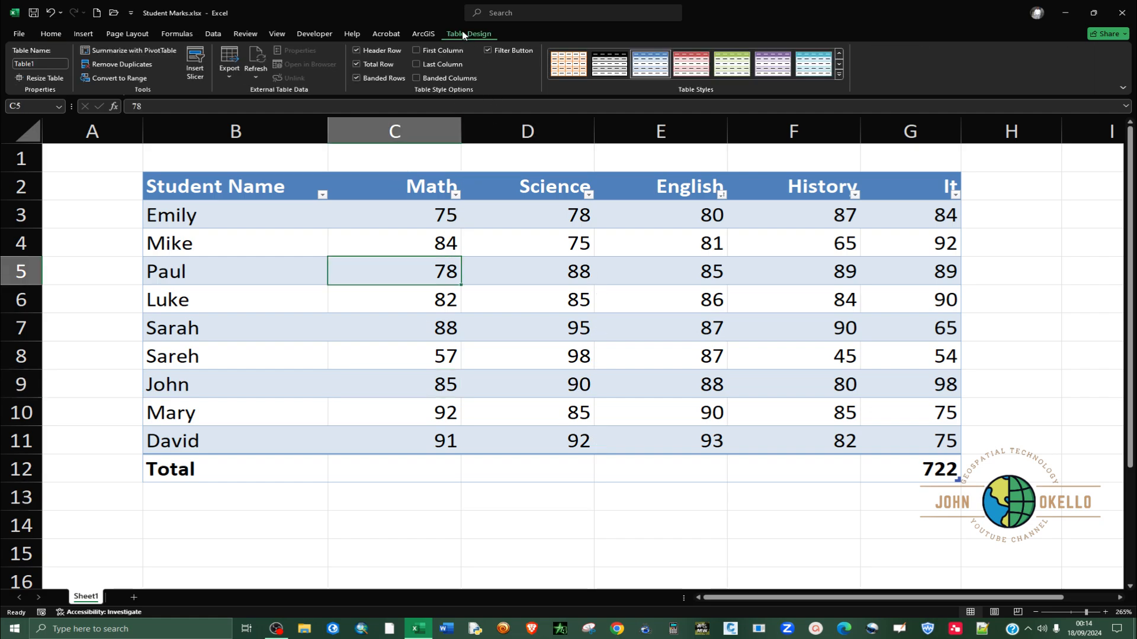
{"action": "left_click", "coordinate": [416, 79]}
{"action": "left_click", "coordinate": [355, 80]}
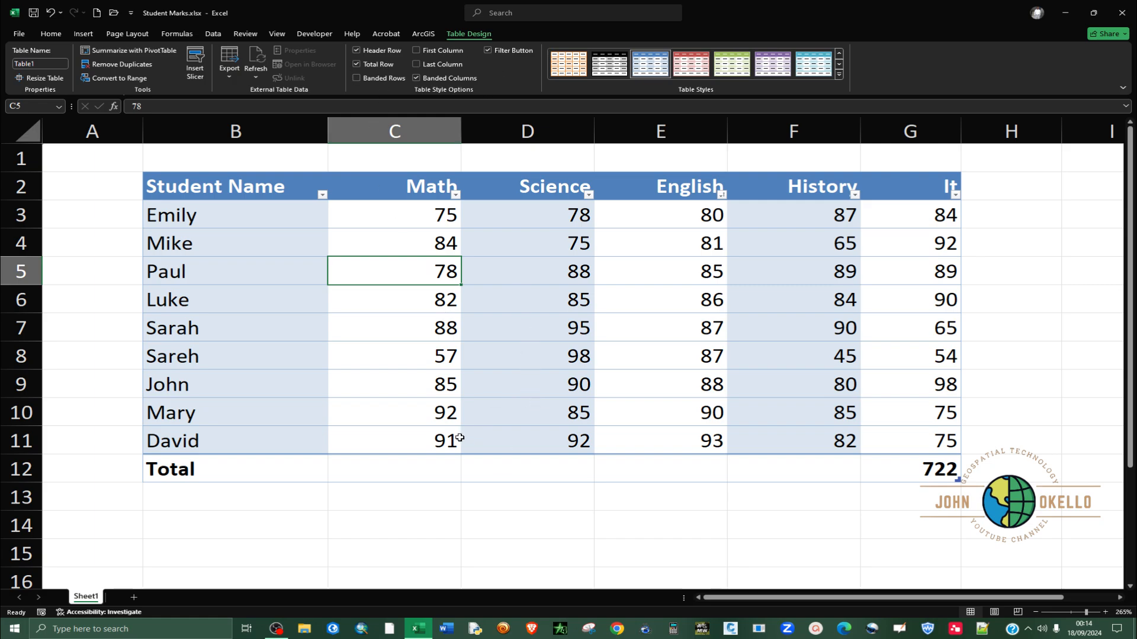
Copy the It column's subtotal formula across the total row to the History, English, Science and Math columns.
{"action": "left_click", "coordinate": [412, 468]}
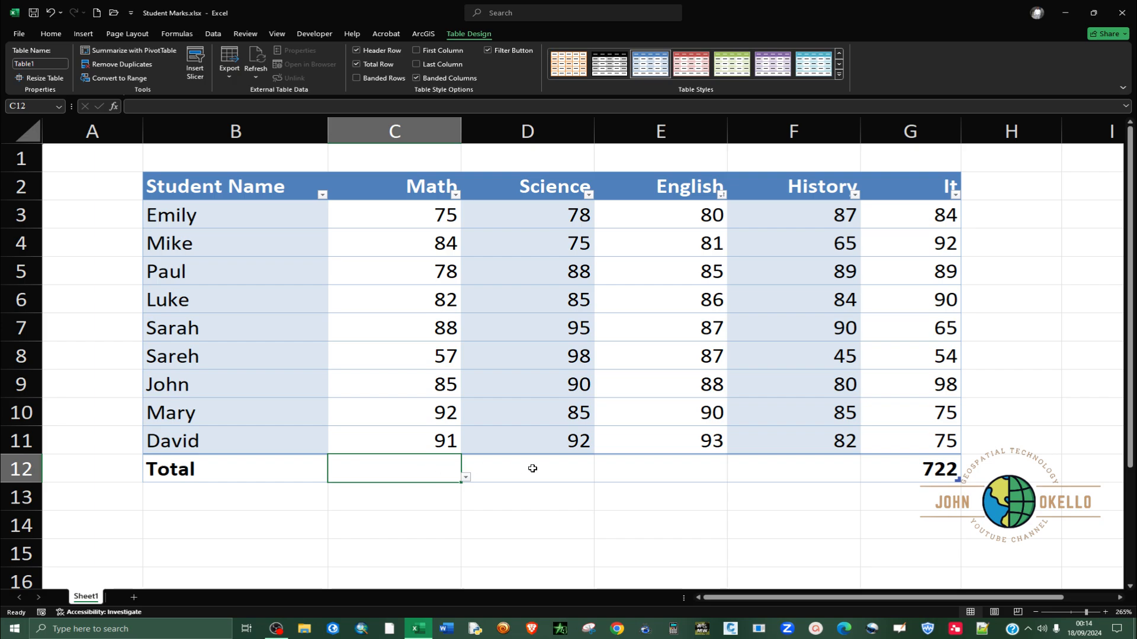
{"action": "left_click", "coordinate": [927, 469]}
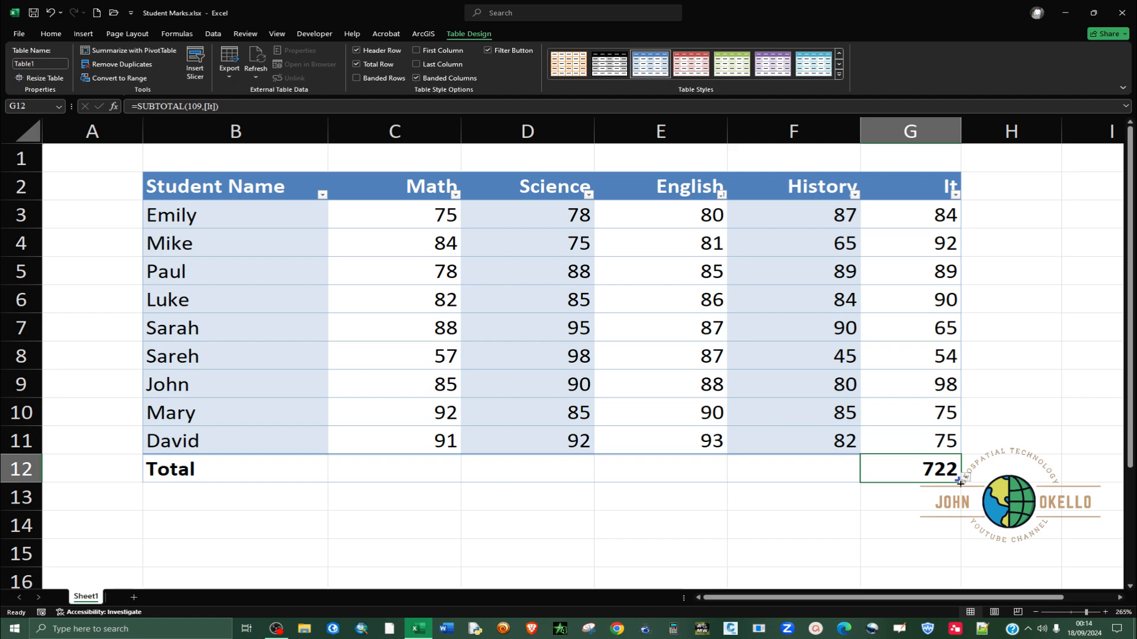
{"action": "left_click_drag", "start_coordinate": [960, 482], "coordinate": [468, 470]}
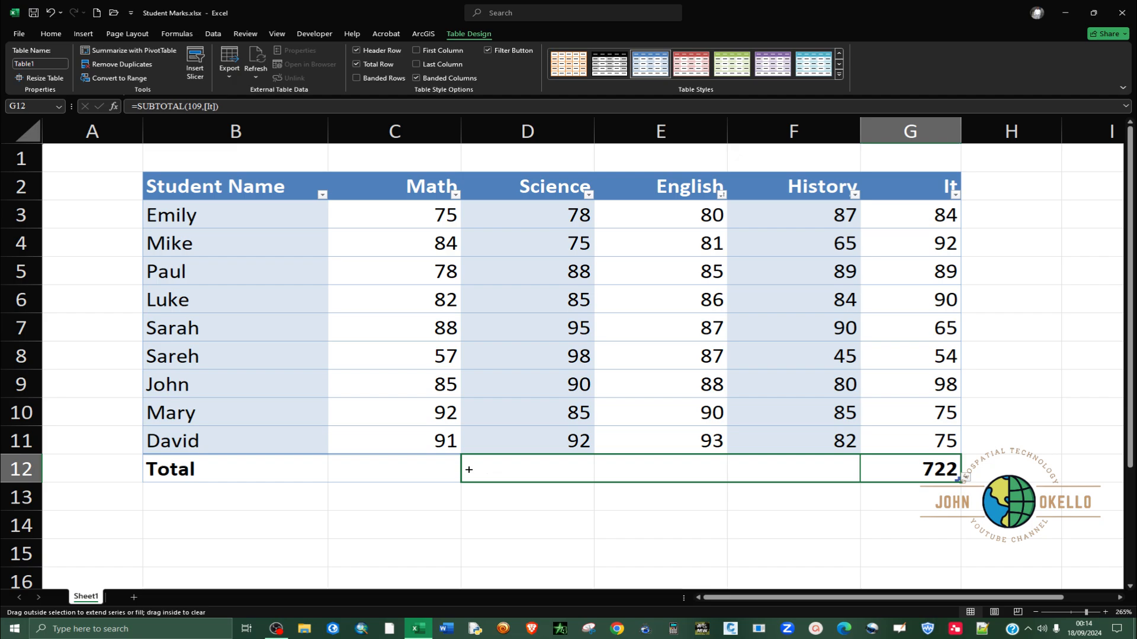
{"action": "left_click_drag", "start_coordinate": [398, 470], "coordinate": [387, 474]}
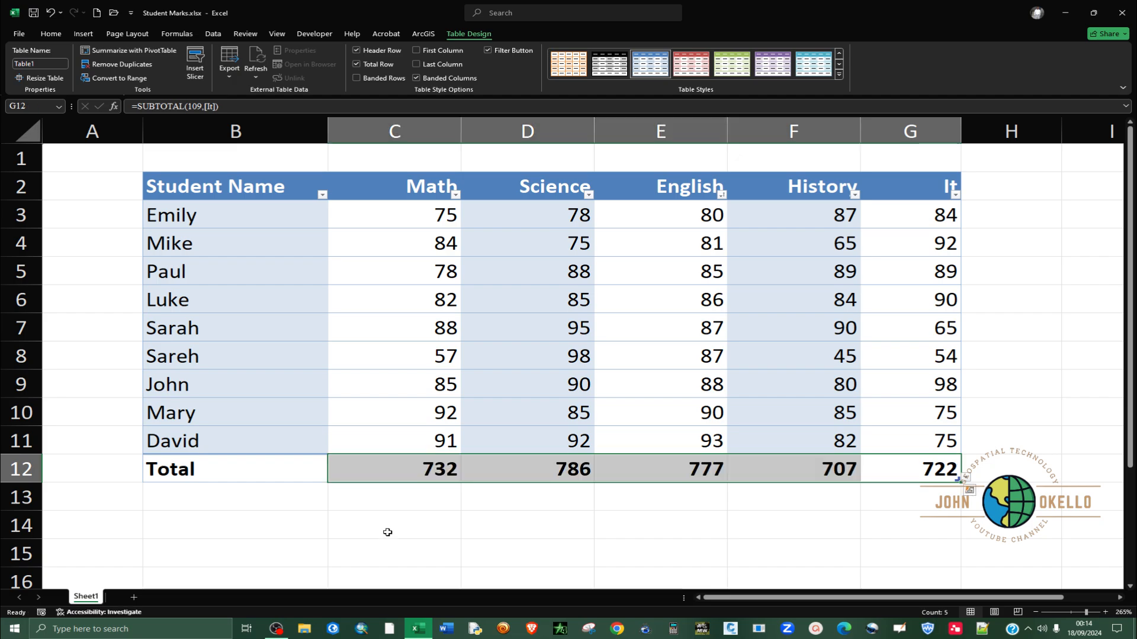
{"action": "left_click", "coordinate": [514, 504]}
{"action": "left_click", "coordinate": [515, 384]}
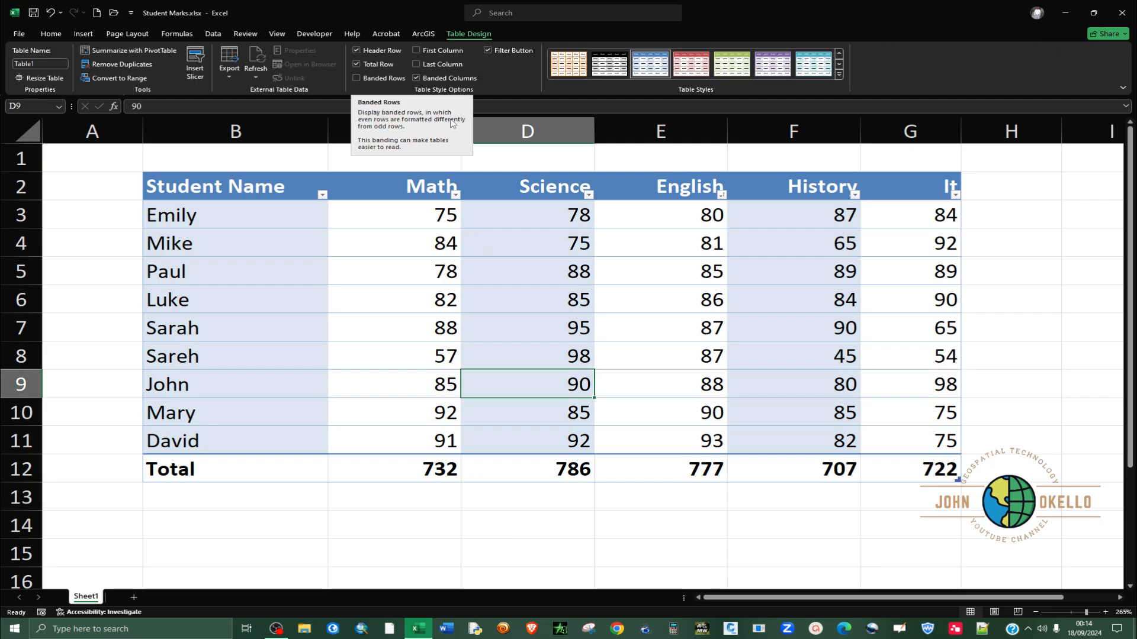
{"action": "left_click", "coordinate": [382, 507]}
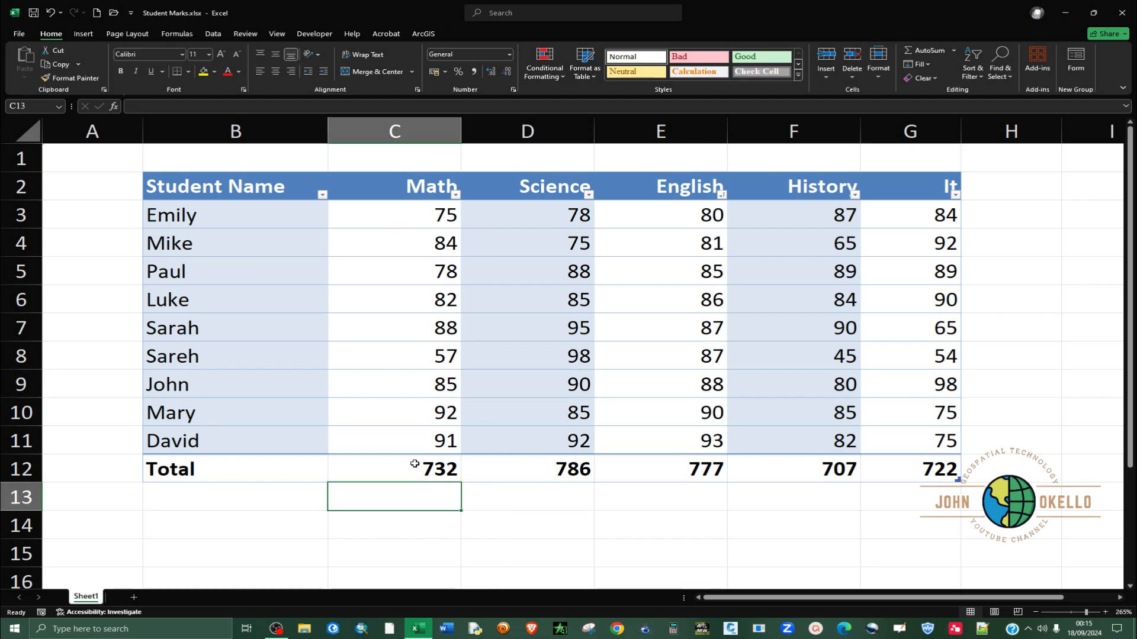